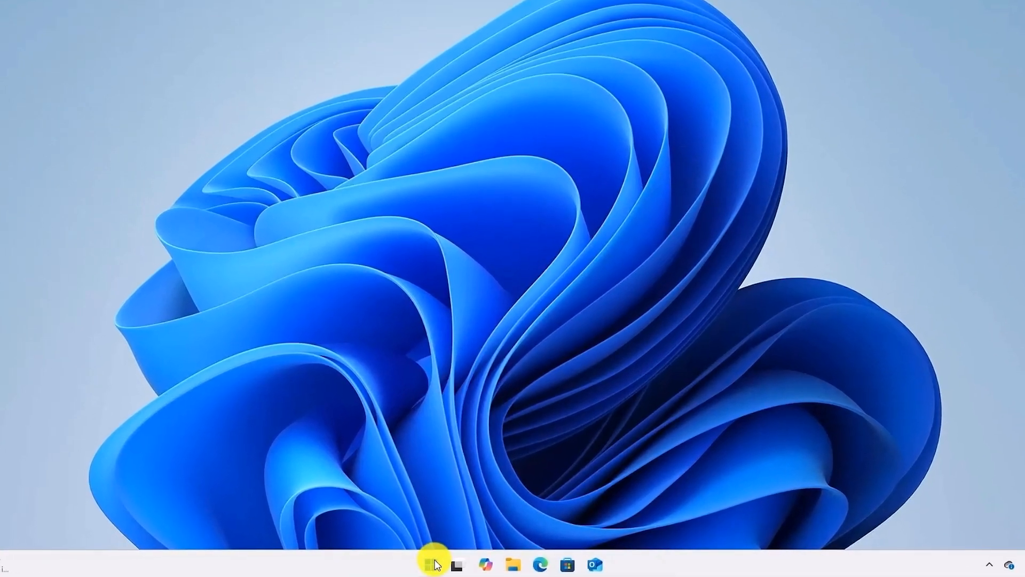
- Search Start for 'windows fea' and open 'Turn Windows features on or off'
left_click(446, 564)
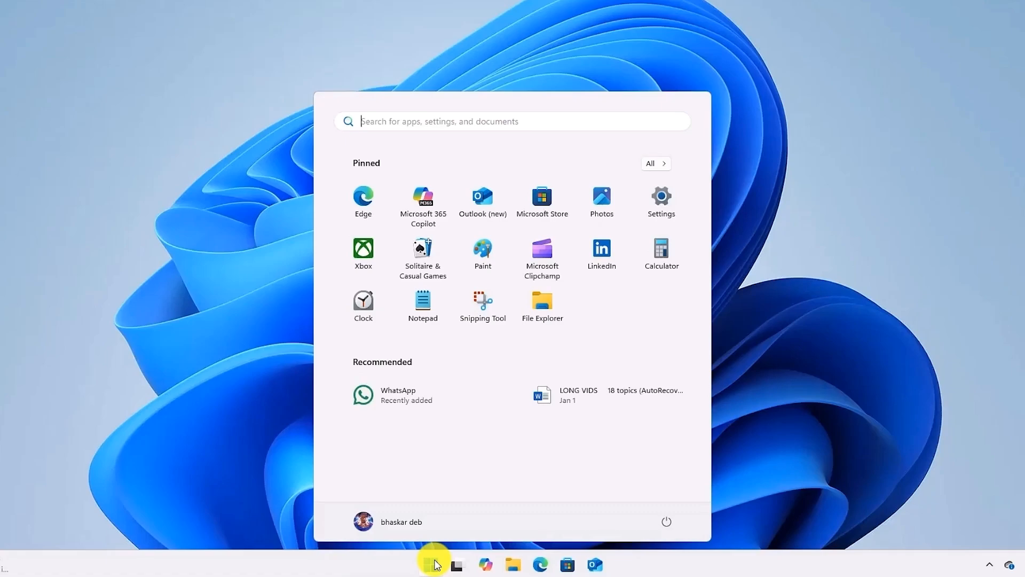
type("windows fea")
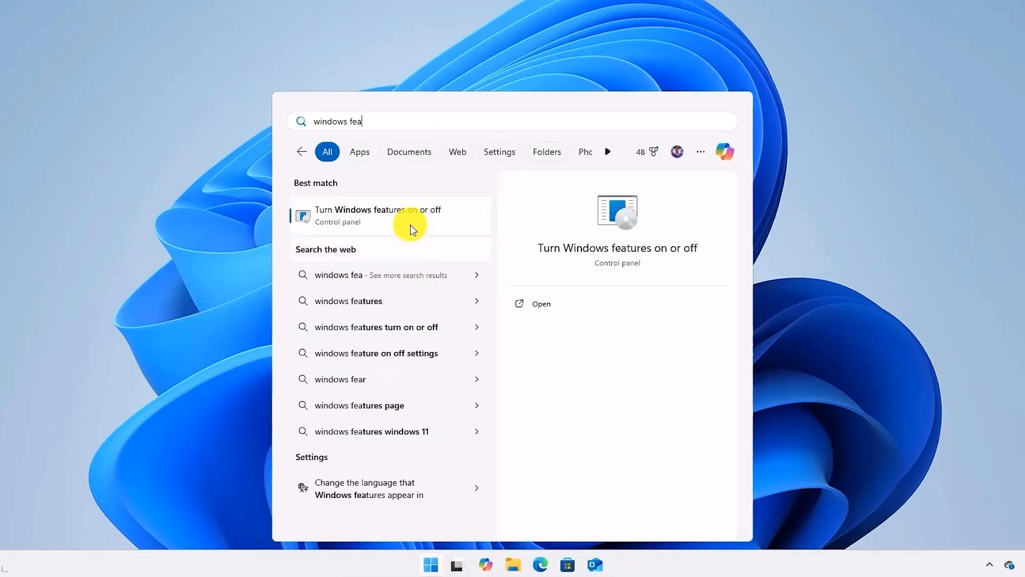
left_click(330, 220)
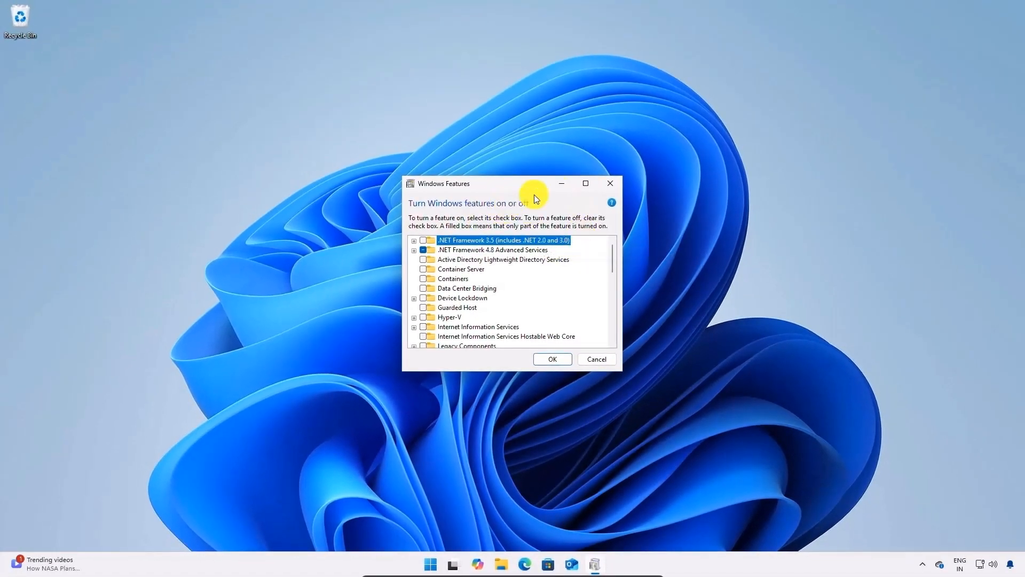
- Enable SMB 1.0/CIFS Client under SMB 1.0/CIFS File Sharing Support, apply, and restart now
left_click(587, 183)
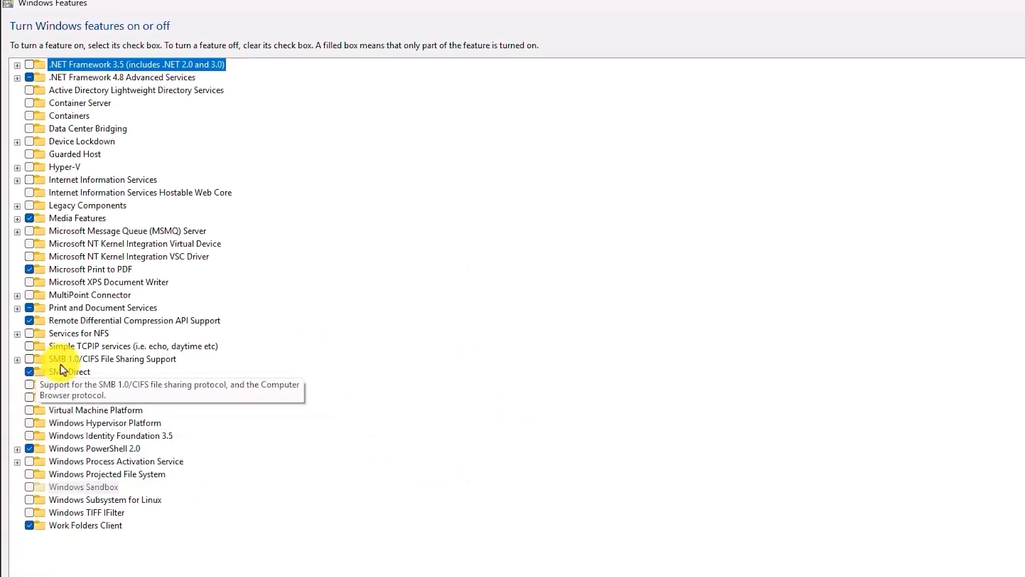
left_click(18, 360)
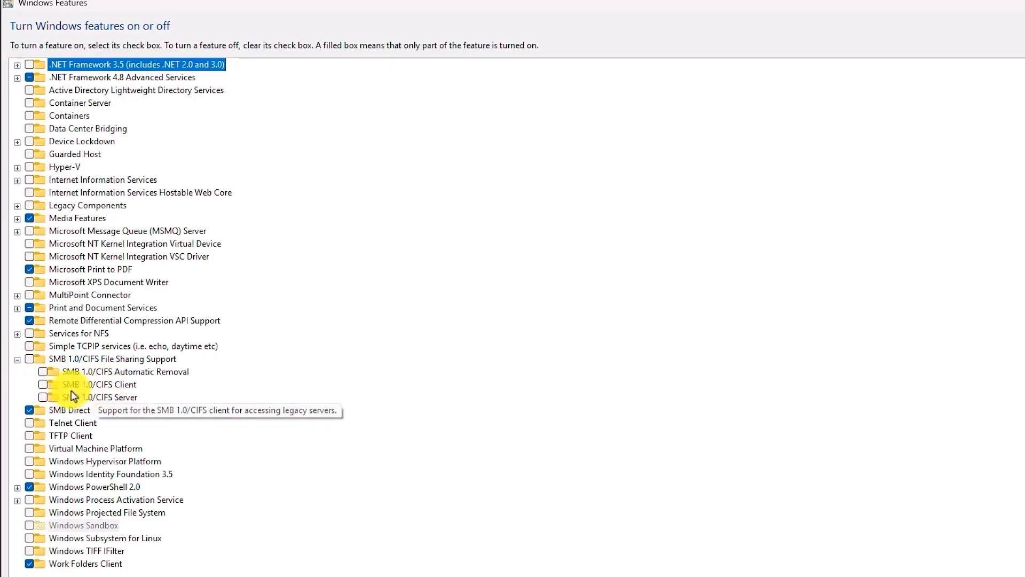
left_click(43, 385)
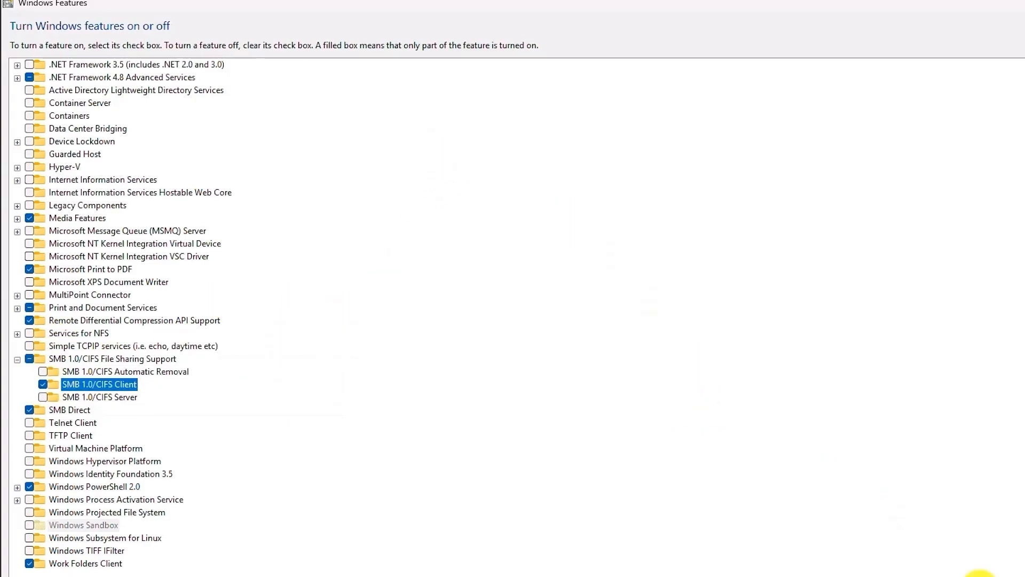
left_click(1022, 576)
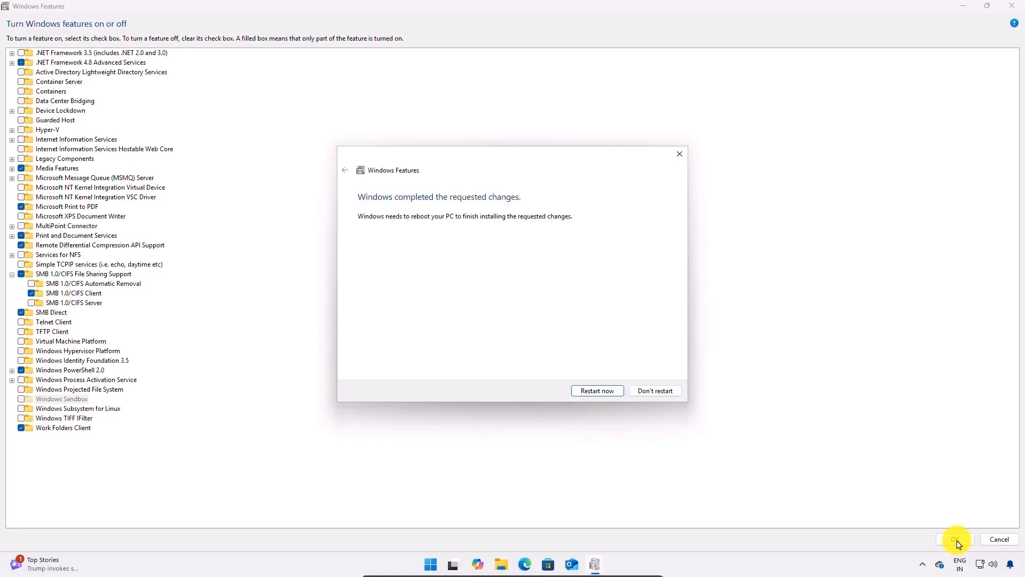
left_click(598, 393)
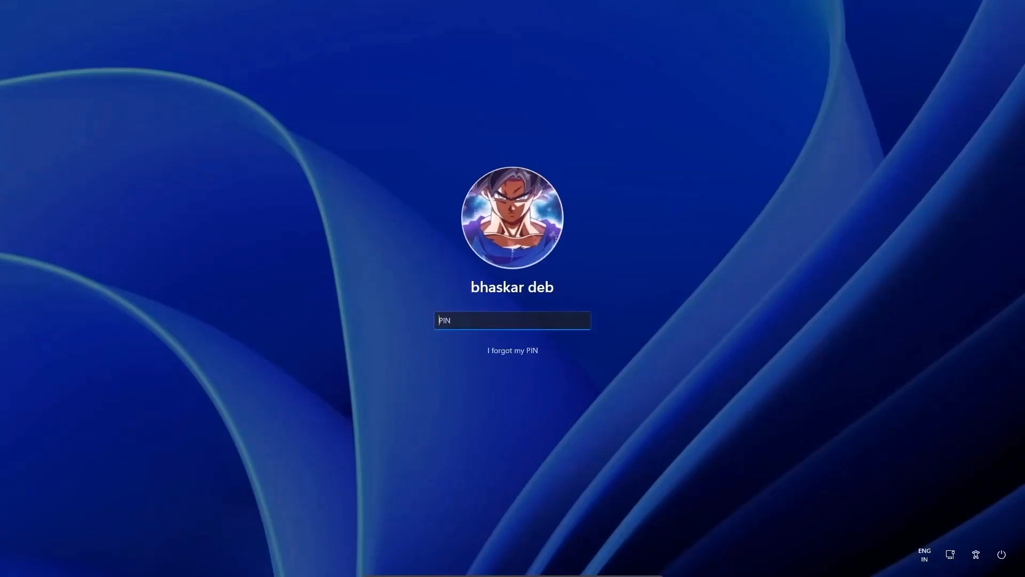
- Sign back in with the account PIN and open the Start menu
type("1")
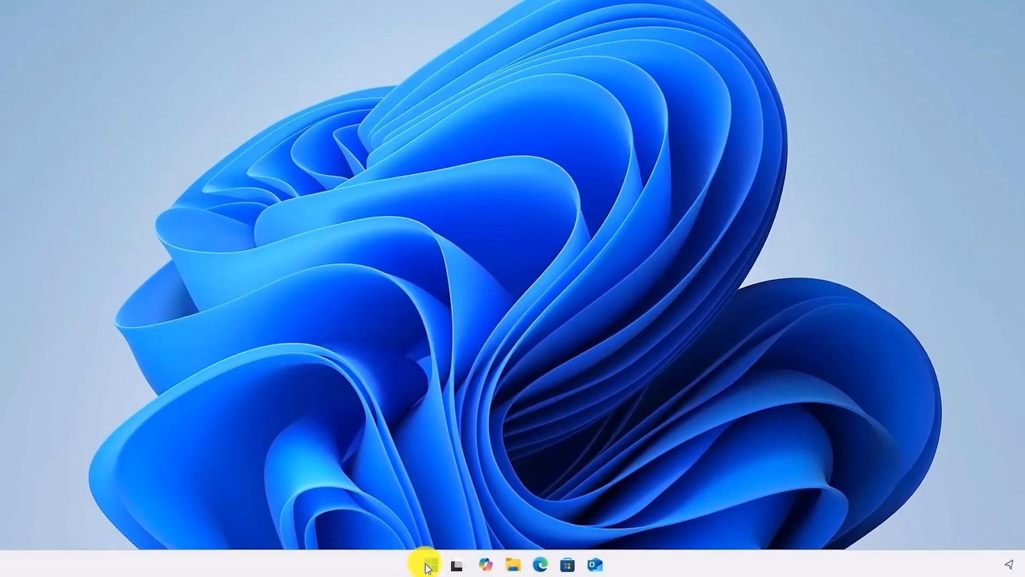
left_click(431, 562)
- Open Control Panel's Network and Sharing Center and its advanced sharing settings in Settings
type("control panel")
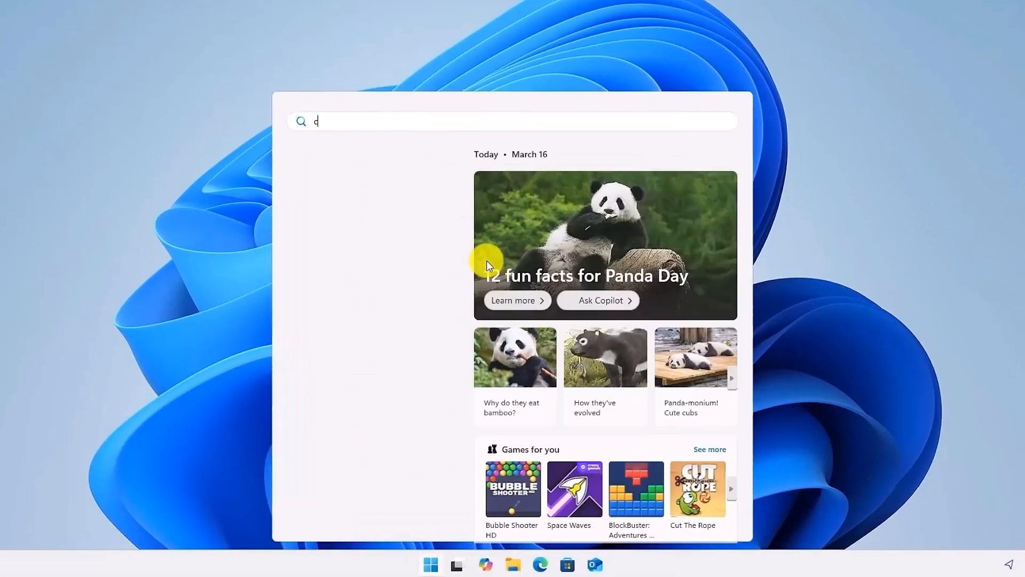
key("Return")
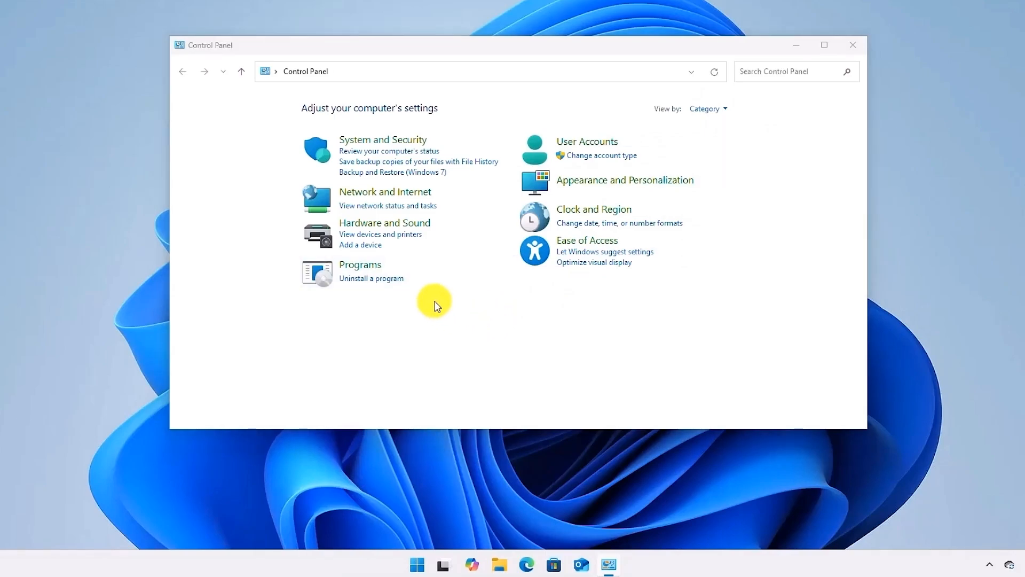
left_click(395, 198)
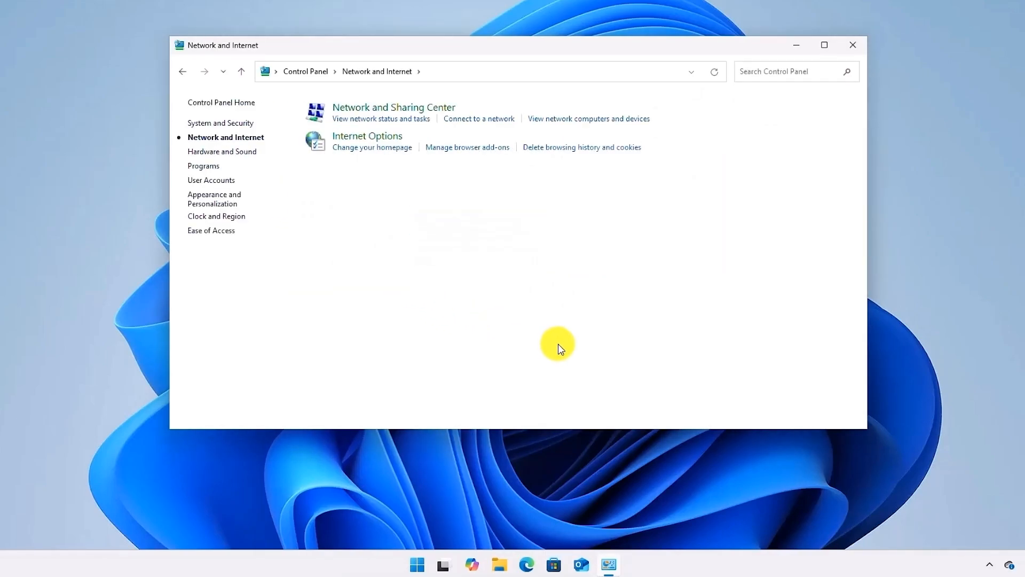
left_click(416, 110)
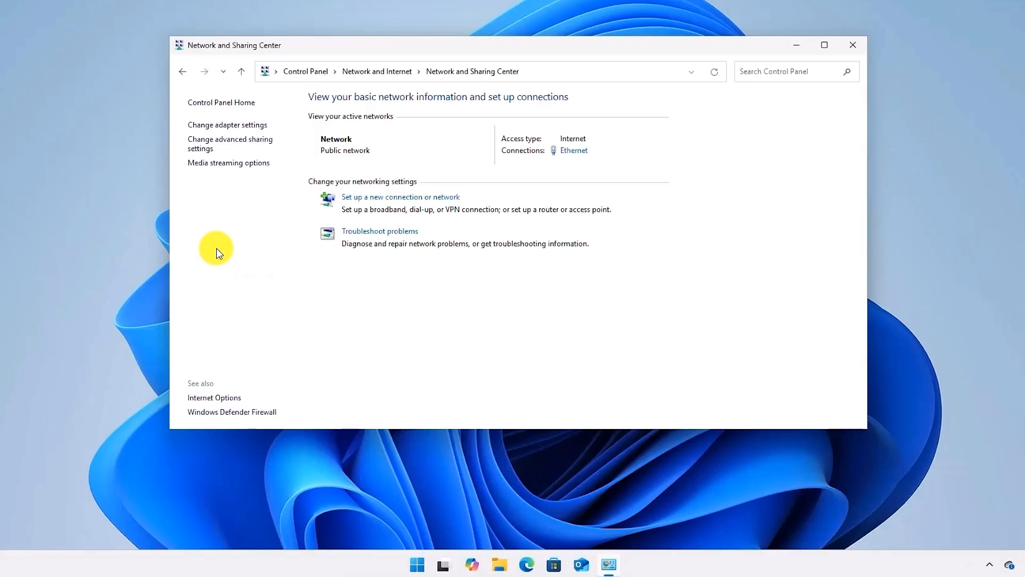
left_click(235, 140)
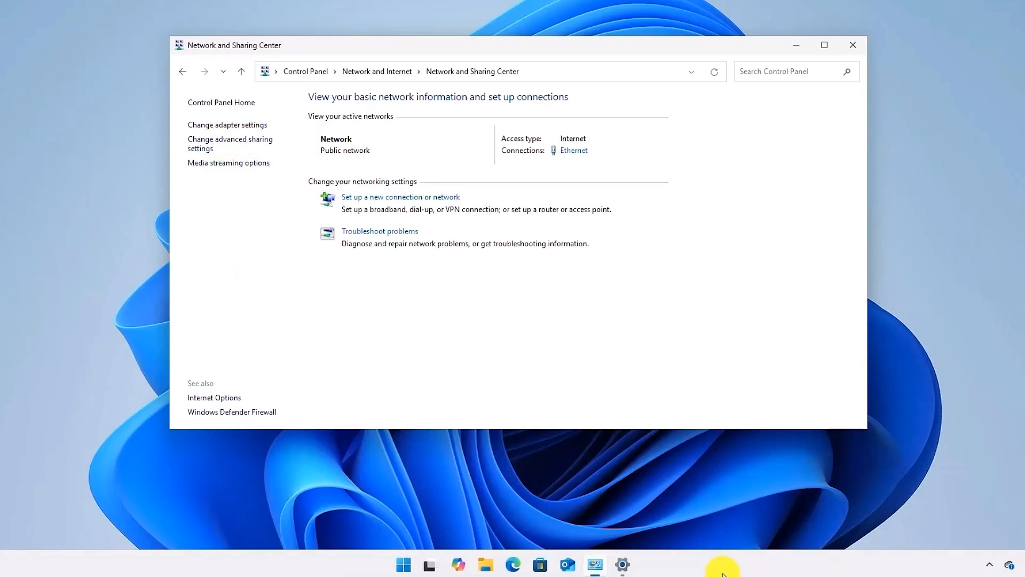
left_click(622, 561)
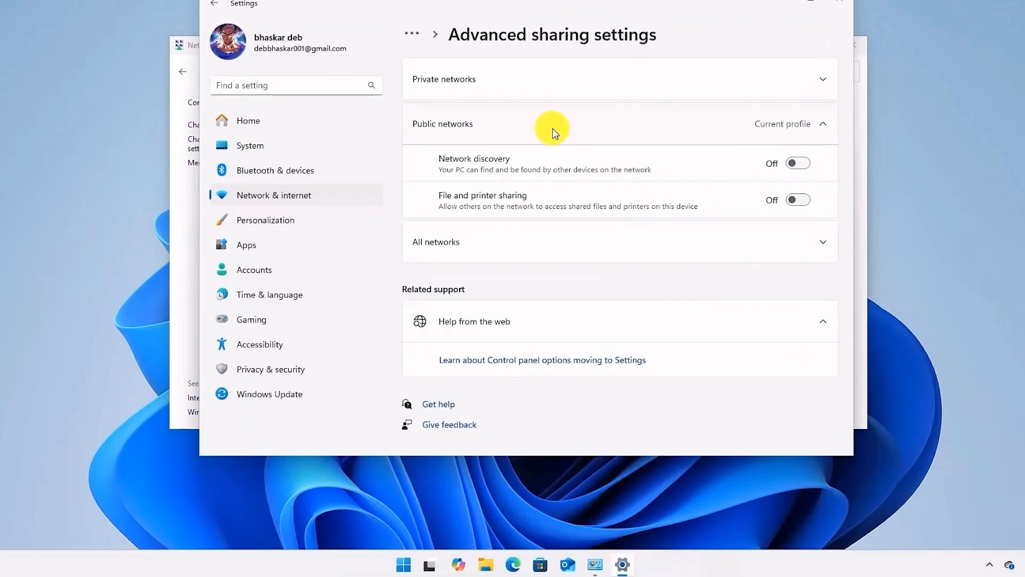
- Turn on File and printer sharing for Public networks, then close Settings
left_click(822, 80)
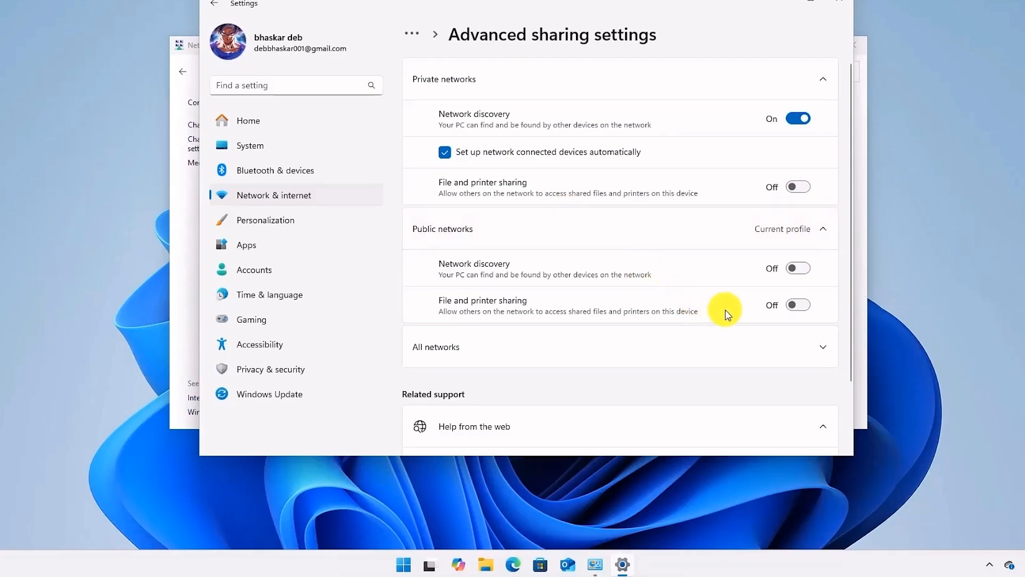
left_click(797, 307)
scroll(785, 309, "down", 3)
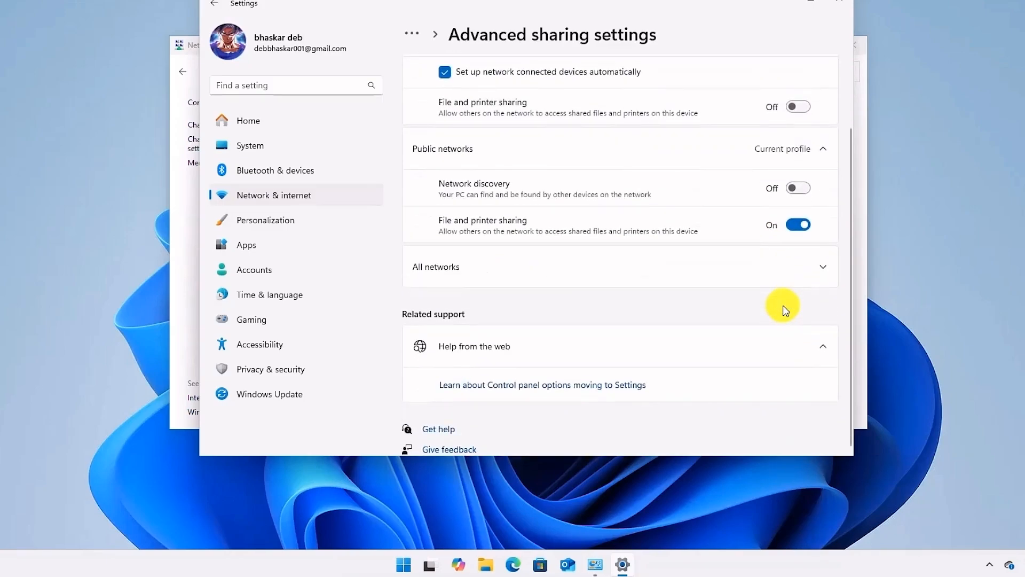
scroll(784, 307, "up", 3)
scroll(499, 132, "down", 3)
left_click(846, 3)
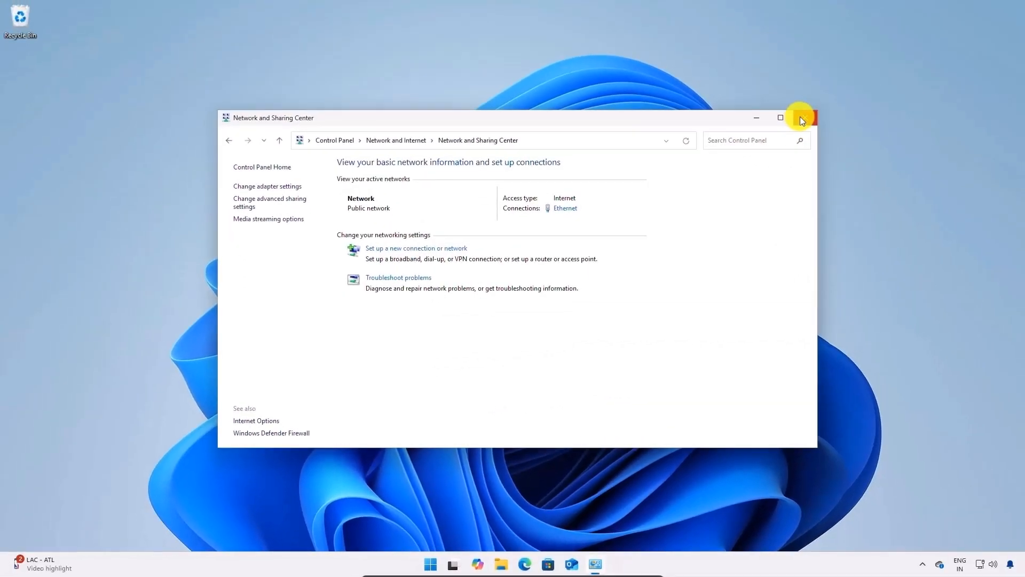
- Close Network and Sharing Center, open Services from Start, and centre its window
left_click(802, 119)
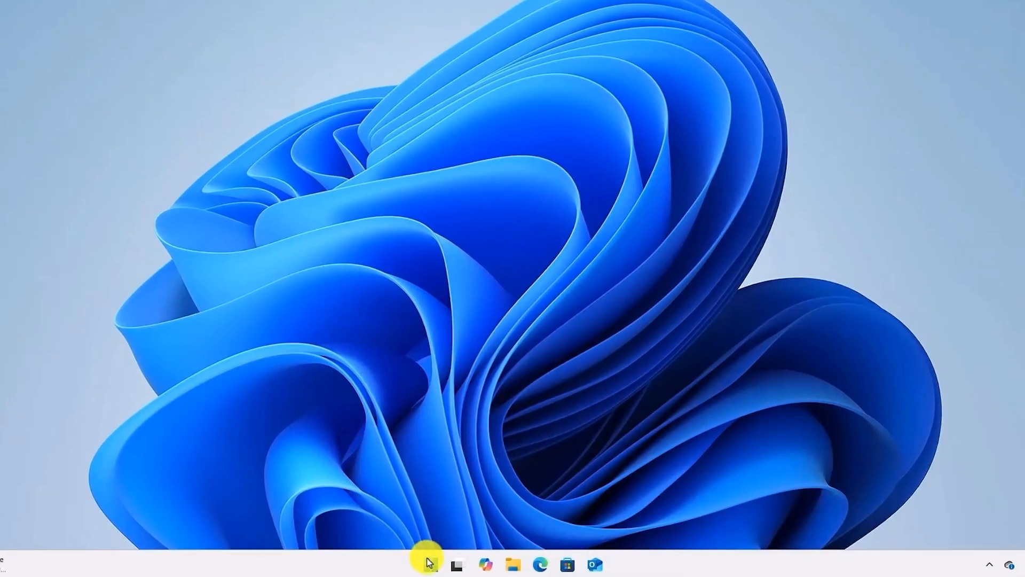
left_click(429, 562)
type("services")
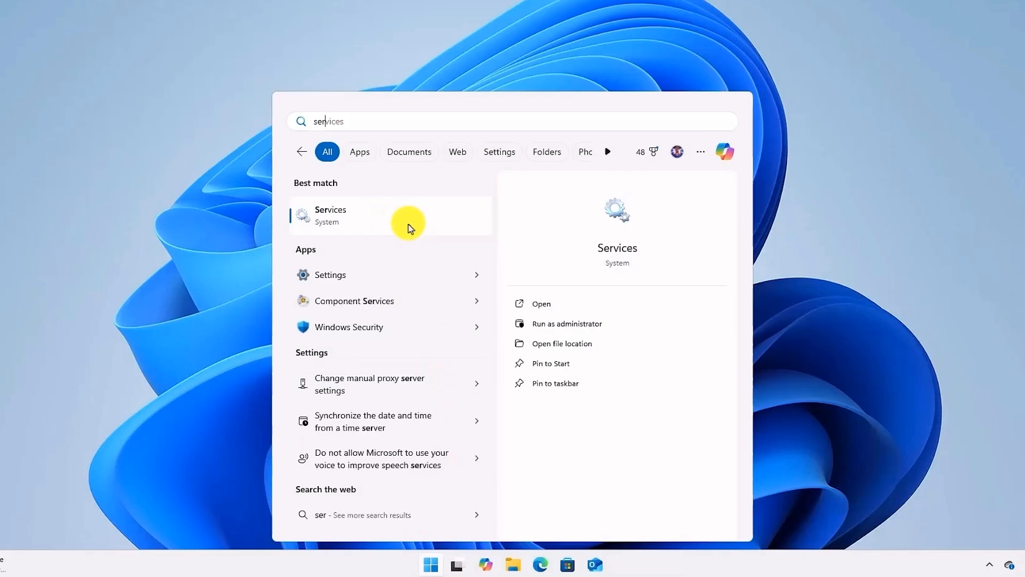
left_click(409, 224)
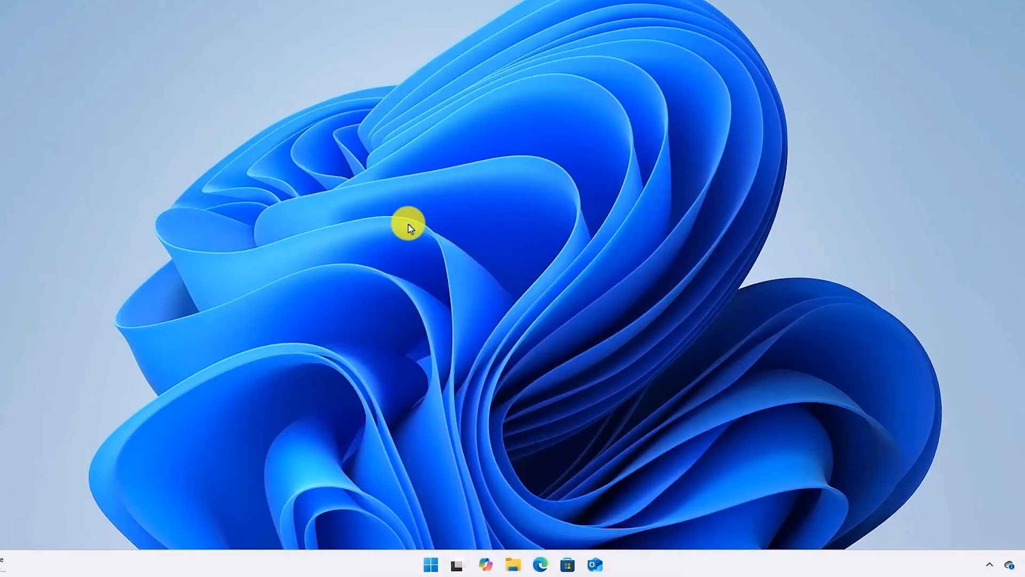
left_click_drag(267, 4, 588, 84)
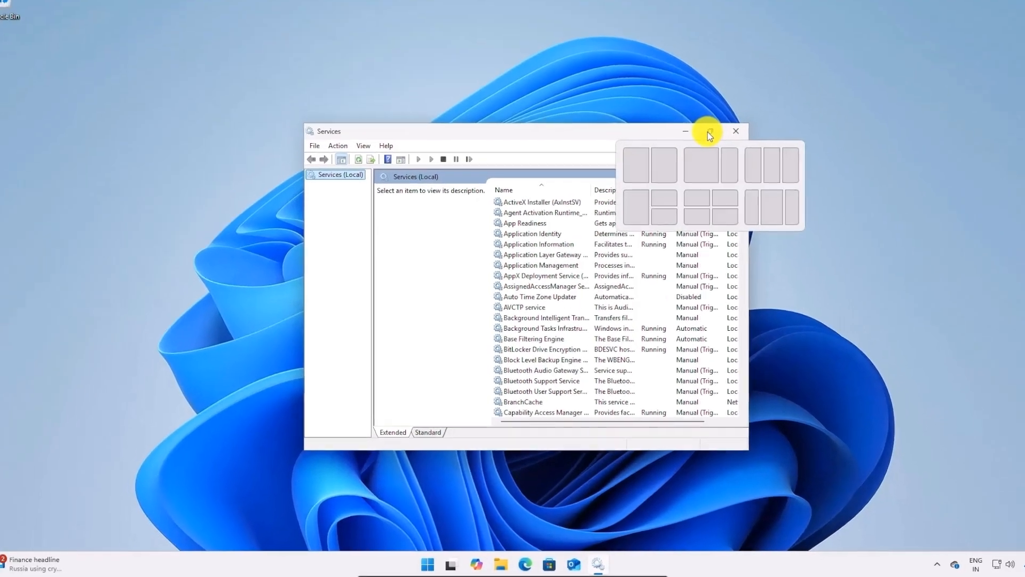
- Set Function Discovery Provider Host to Automatic startup, start it, and apply with OK
left_click(735, 80)
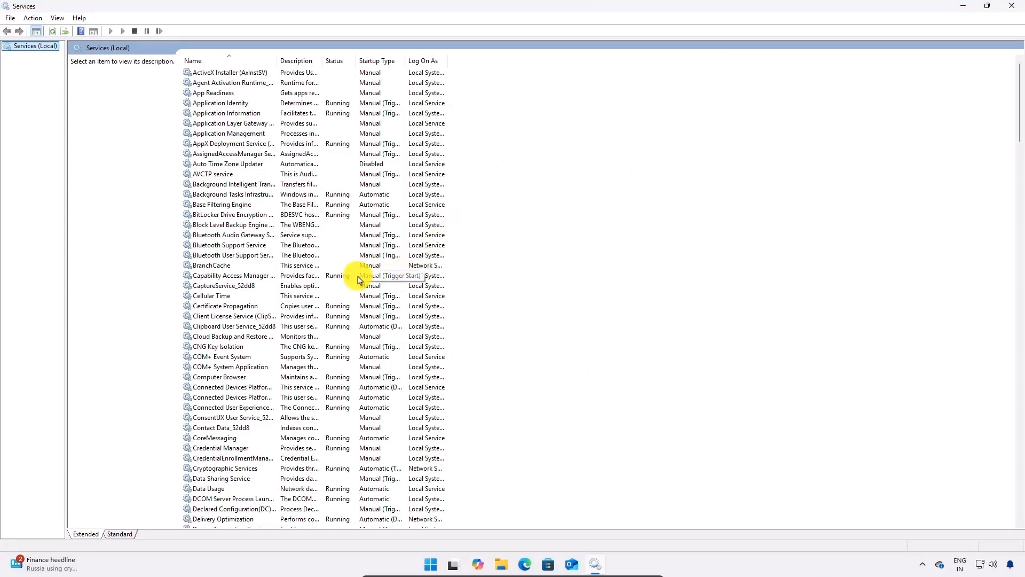
left_click(253, 254)
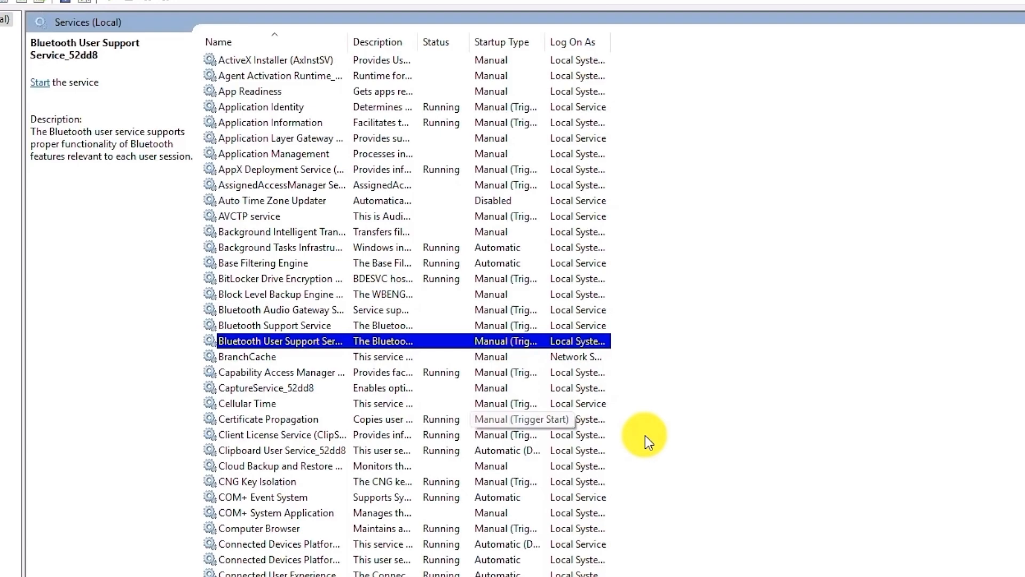
key("f")
key("Down")
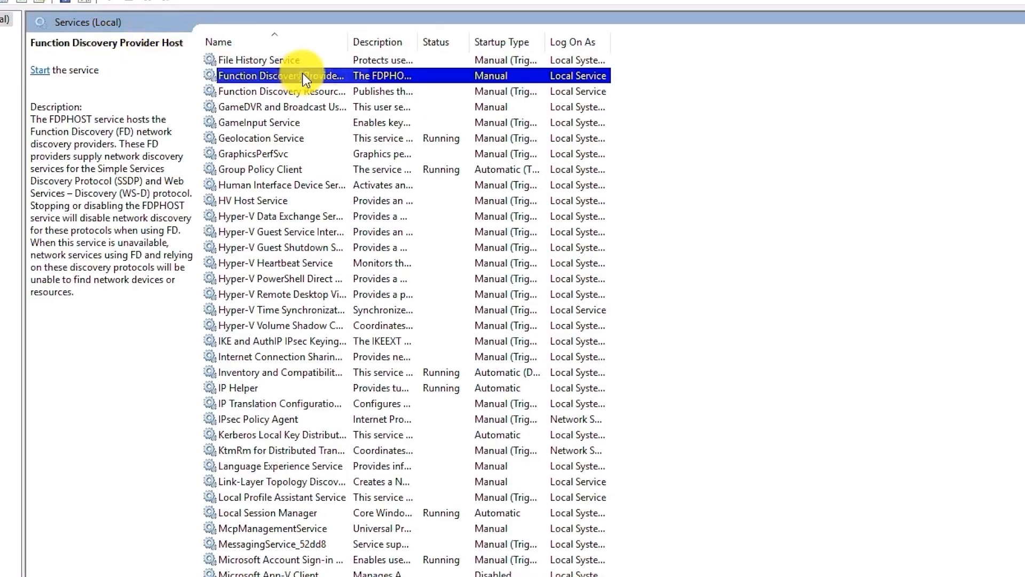
double_click(357, 81)
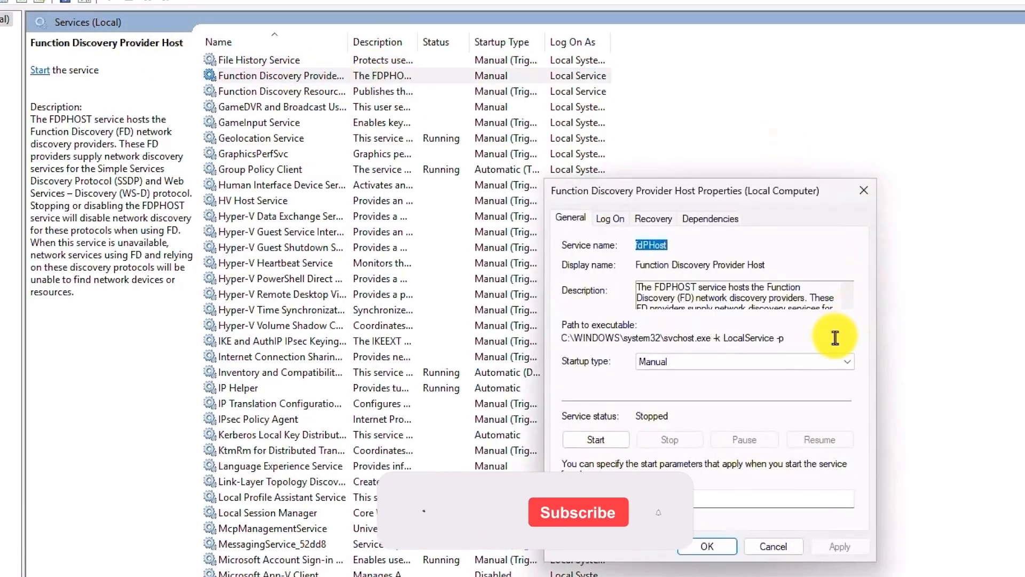
left_click(739, 359)
left_click(740, 376)
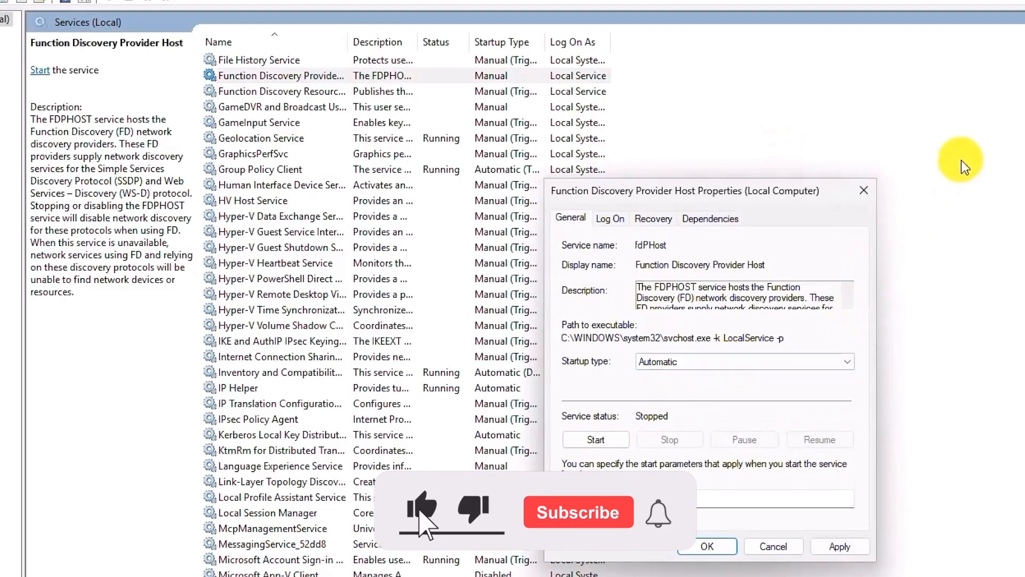
left_click(593, 440)
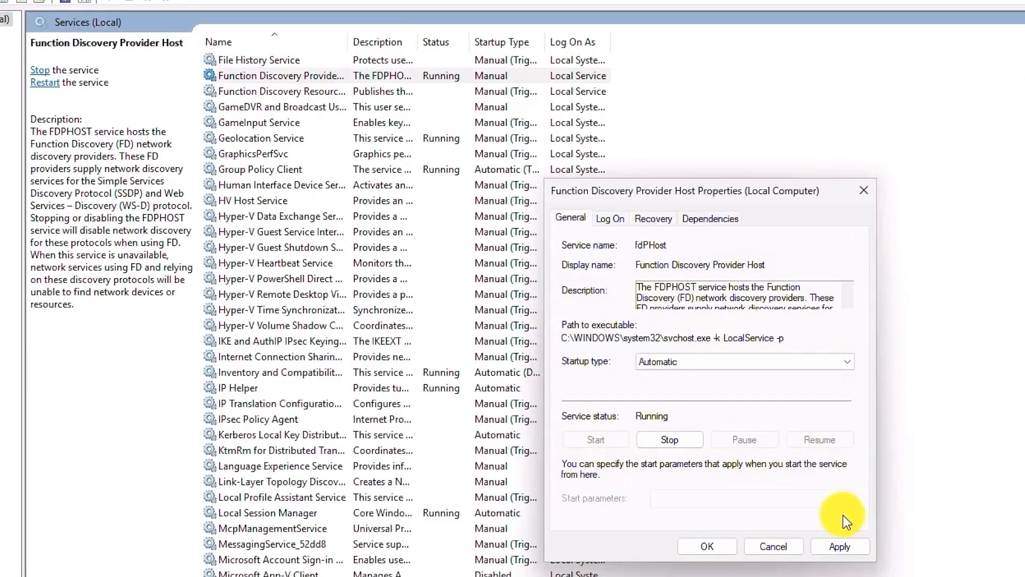
left_click(842, 542)
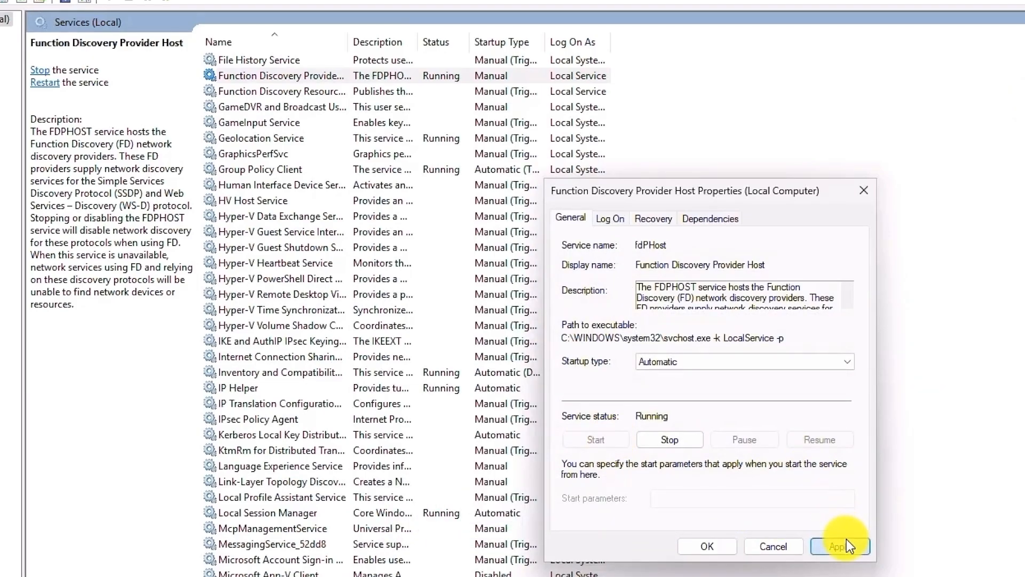
left_click(725, 547)
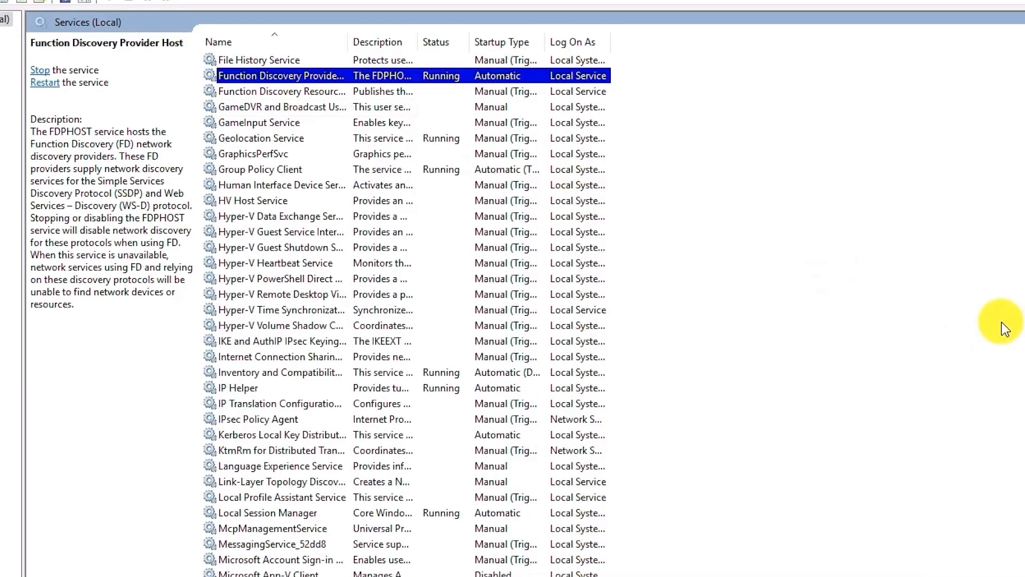
- Set Function Discovery Resource Publication to Automatic, start it, and apply with OK
left_click(278, 92)
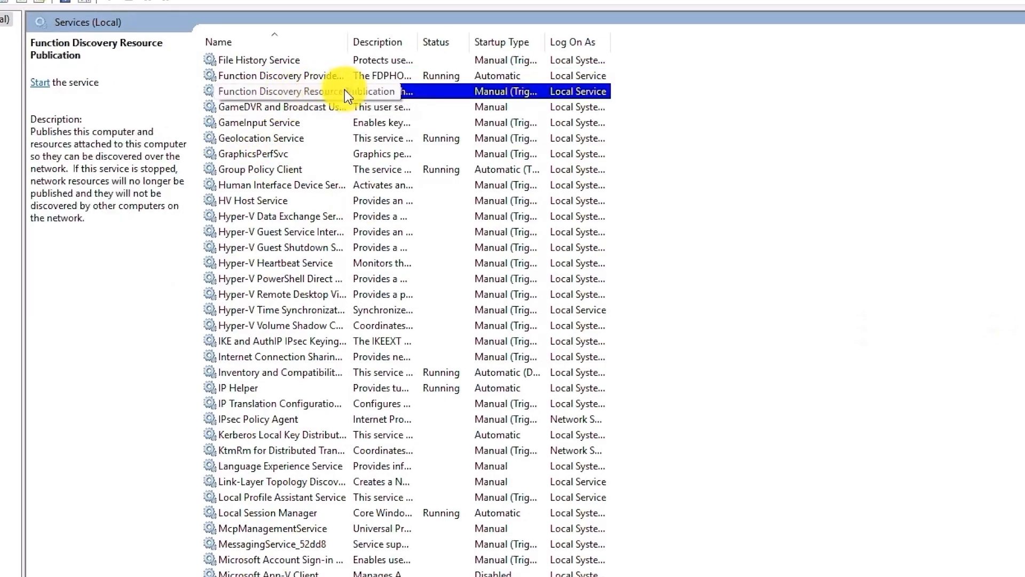
double_click(434, 95)
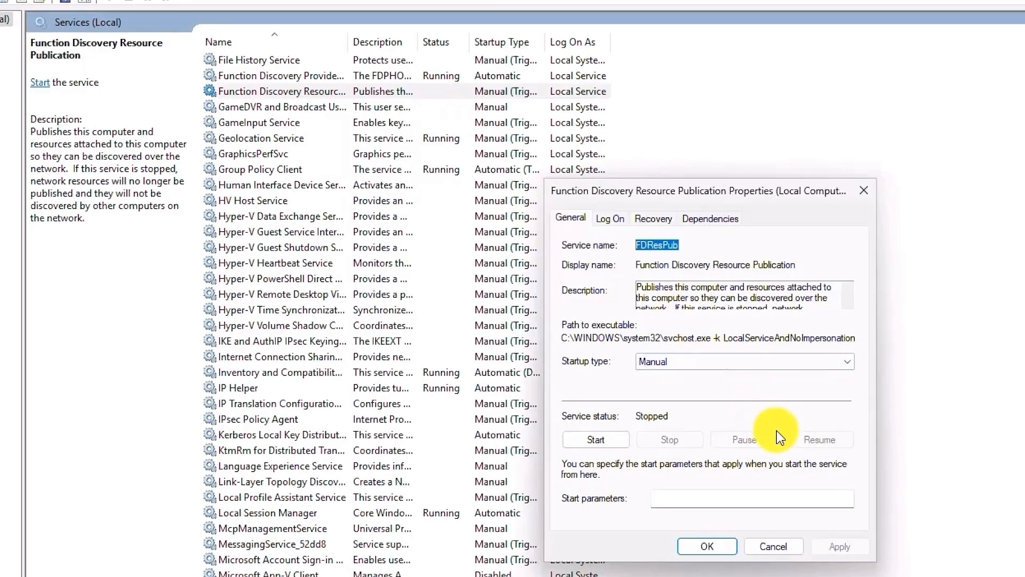
left_click(739, 362)
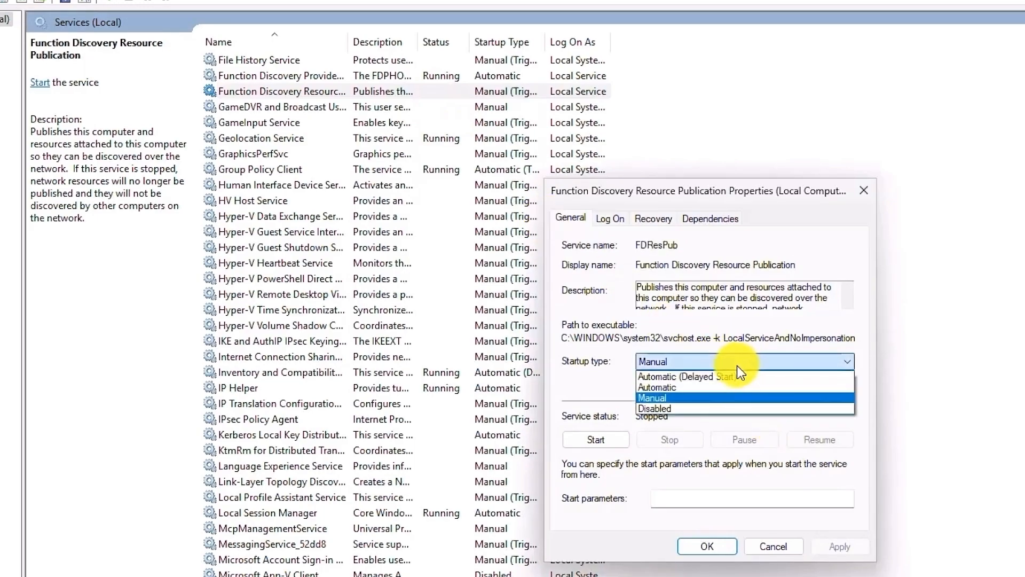
left_click(675, 386)
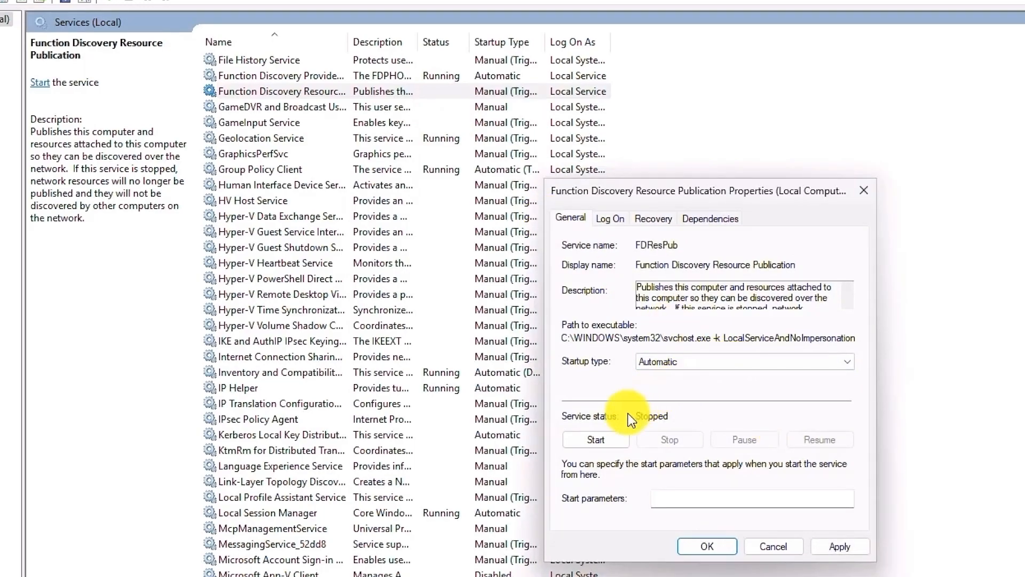
left_click(579, 443)
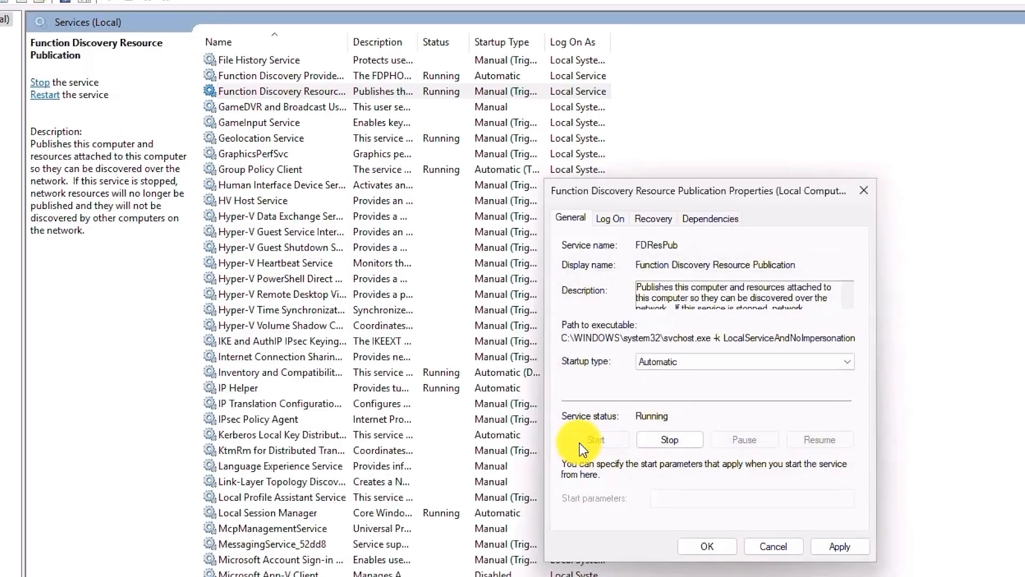
left_click(852, 545)
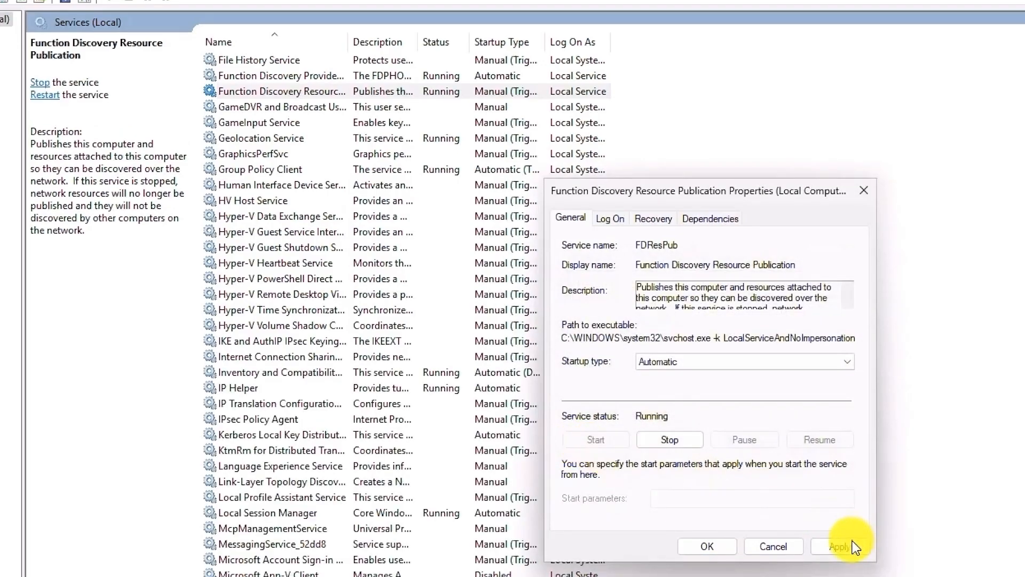
left_click(713, 545)
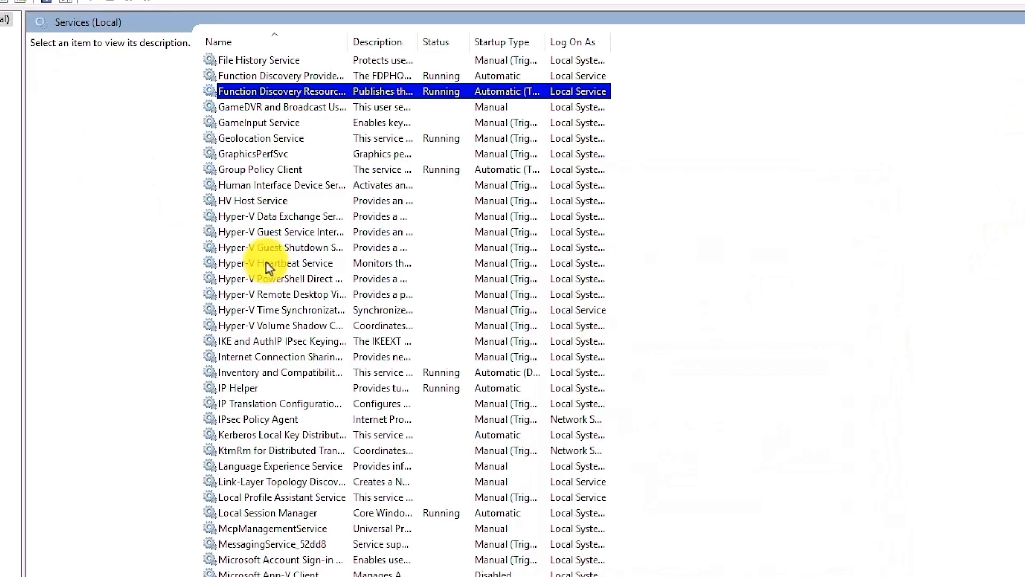
- Change SSDP Discovery's startup type to Automatic and apply with OK
key("s")
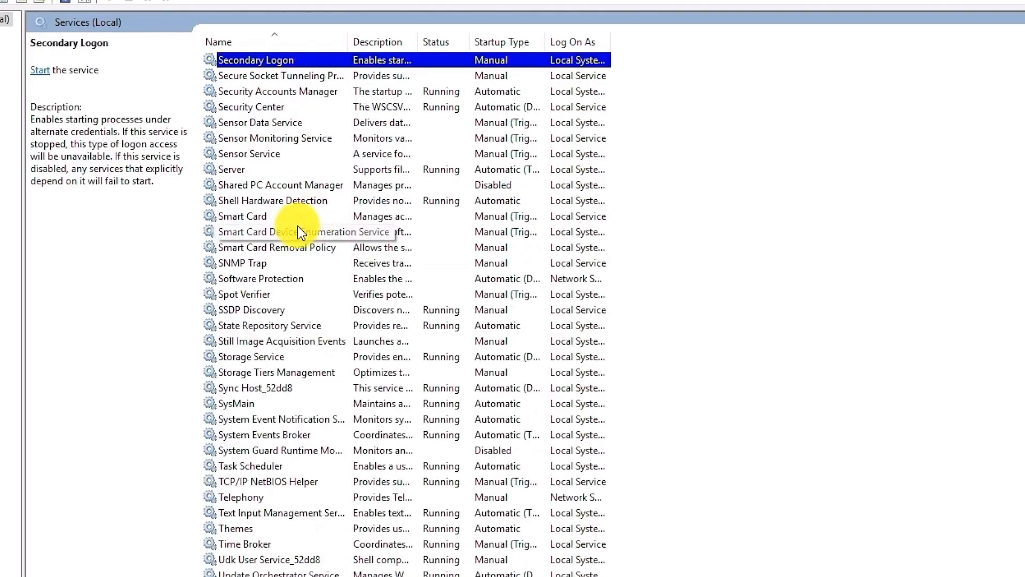
key("Down")
key("Down")
key("Down")
key("Down")
key("Down")
key("Down")
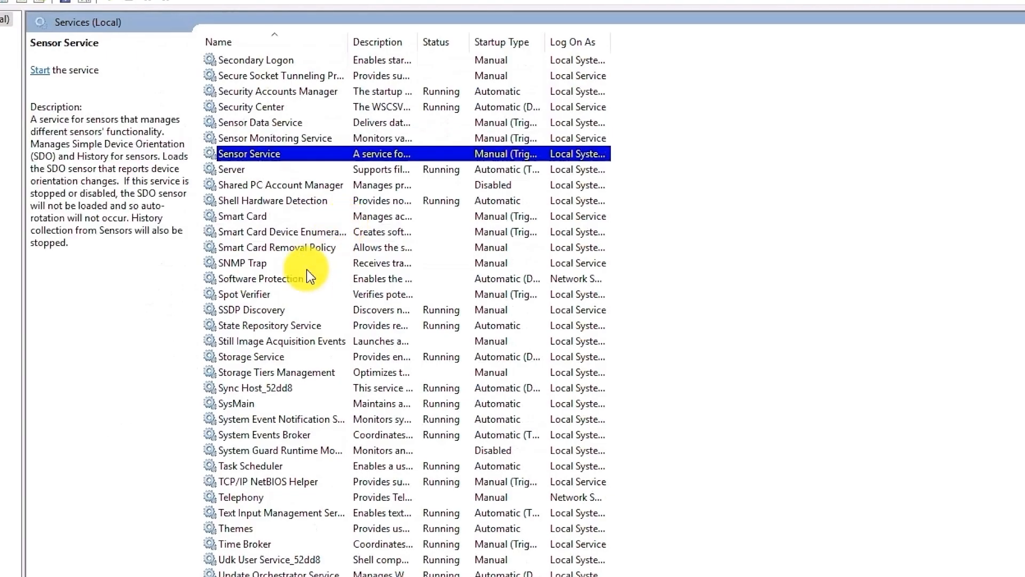
left_click(330, 310)
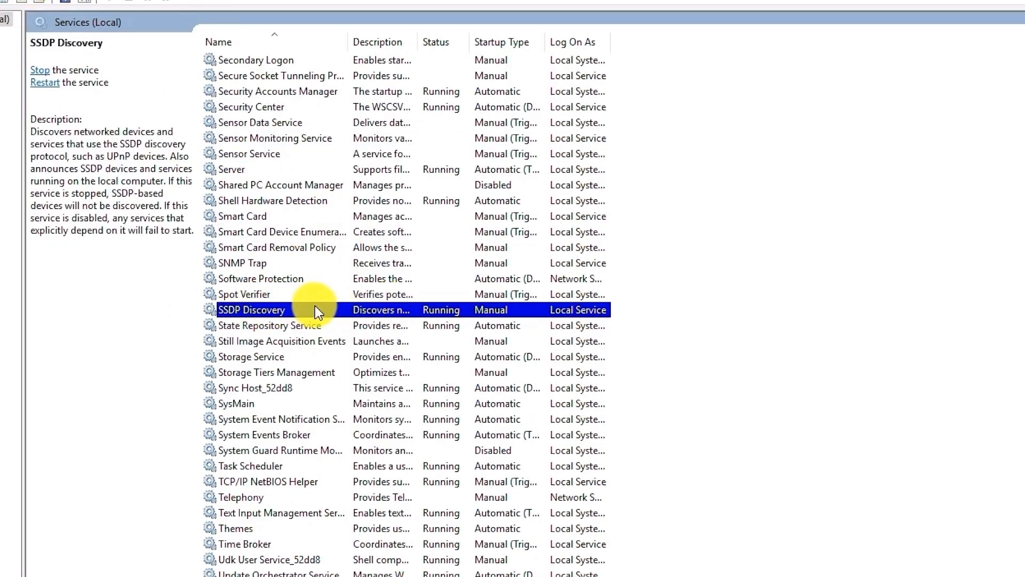
double_click(321, 309)
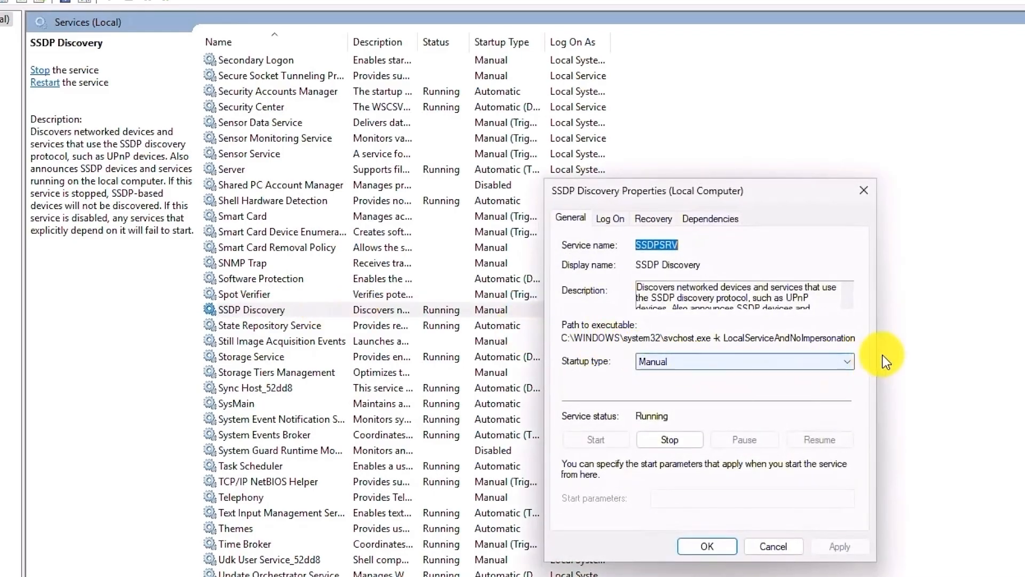
left_click(846, 362)
left_click(667, 392)
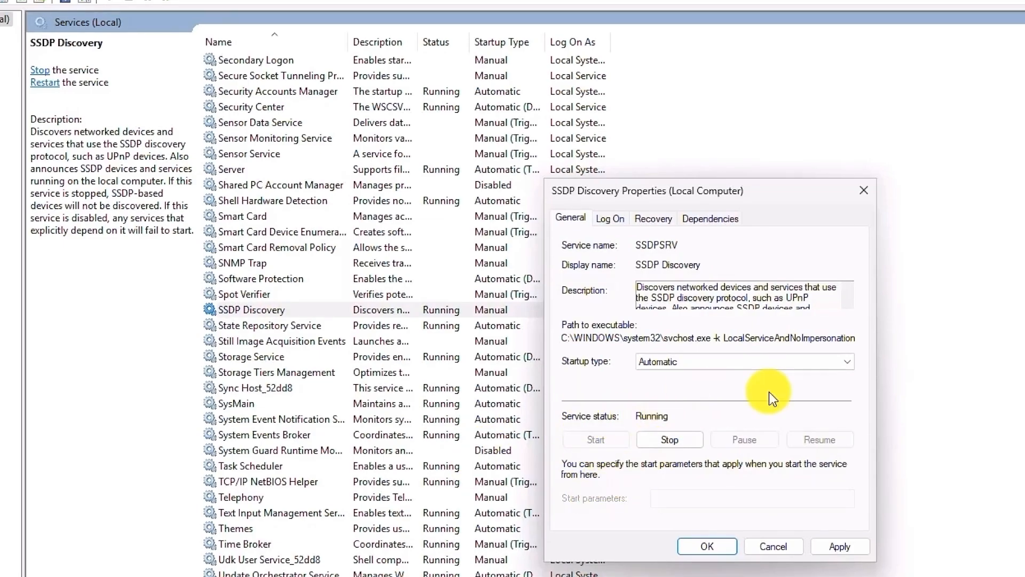
left_click(852, 554)
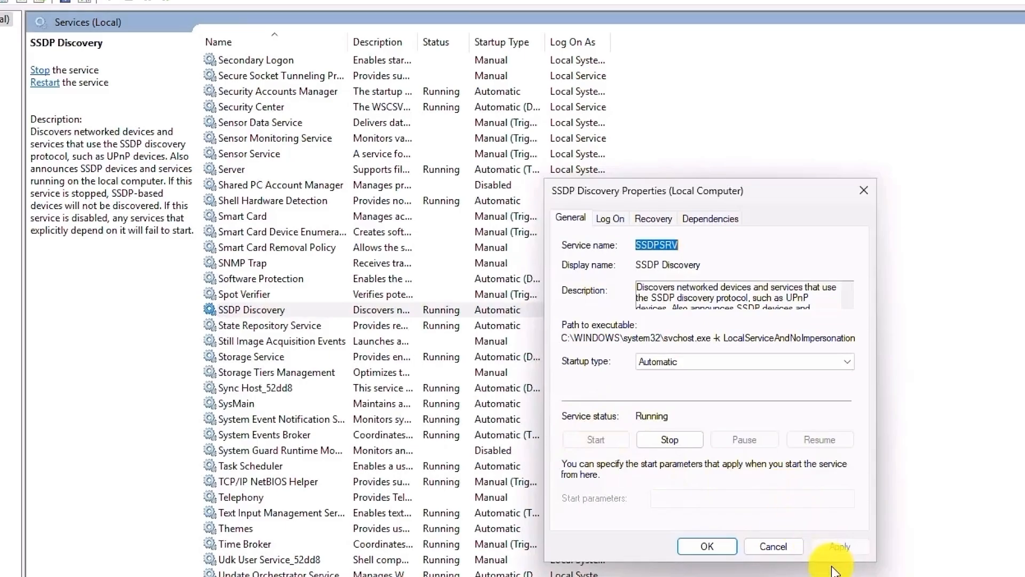
left_click(726, 547)
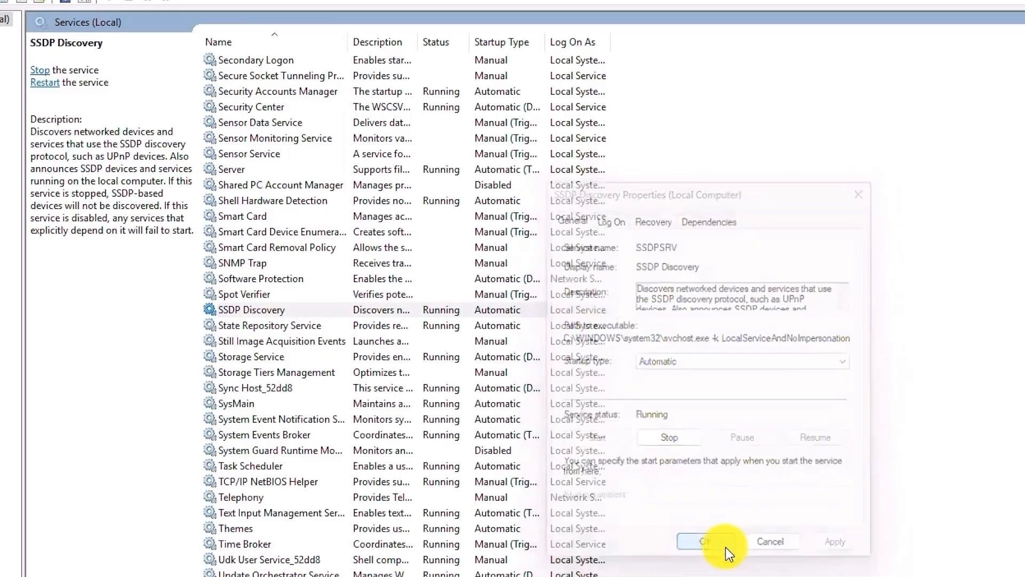
- Set UPnP Device Host to Automatic startup, start it, and apply with OK
left_click(332, 376)
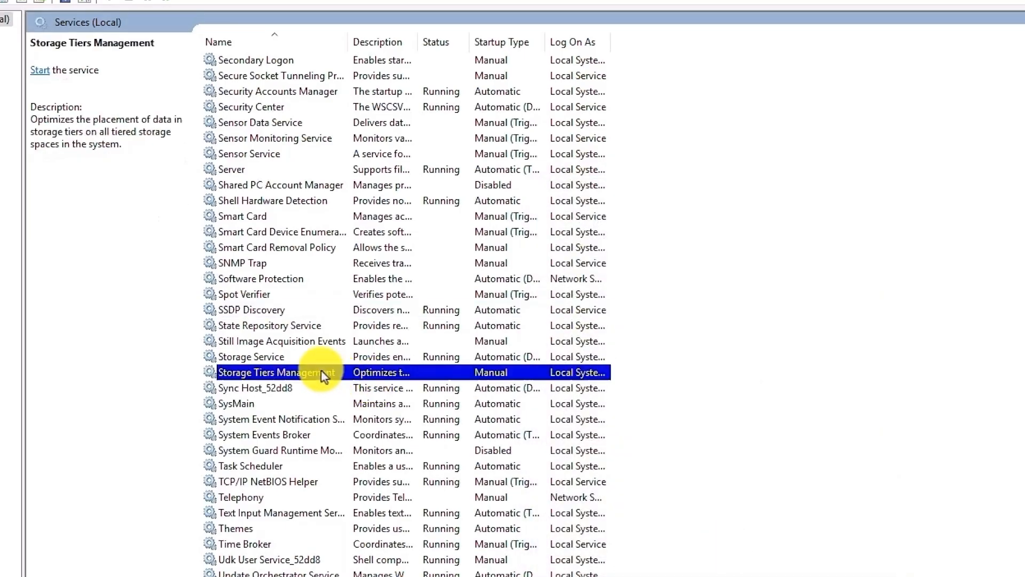
key("u")
key("u")
key("u")
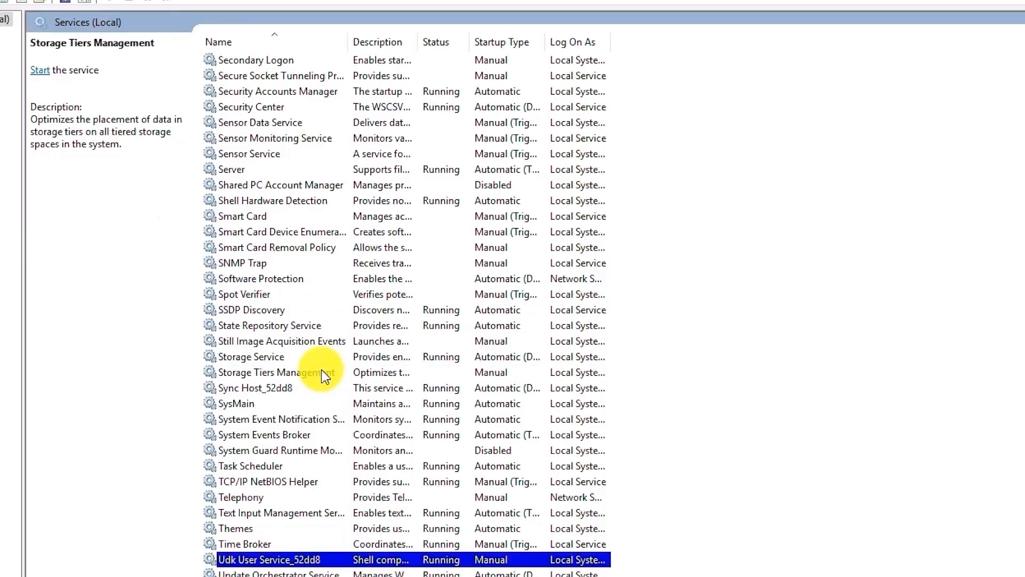
key("u")
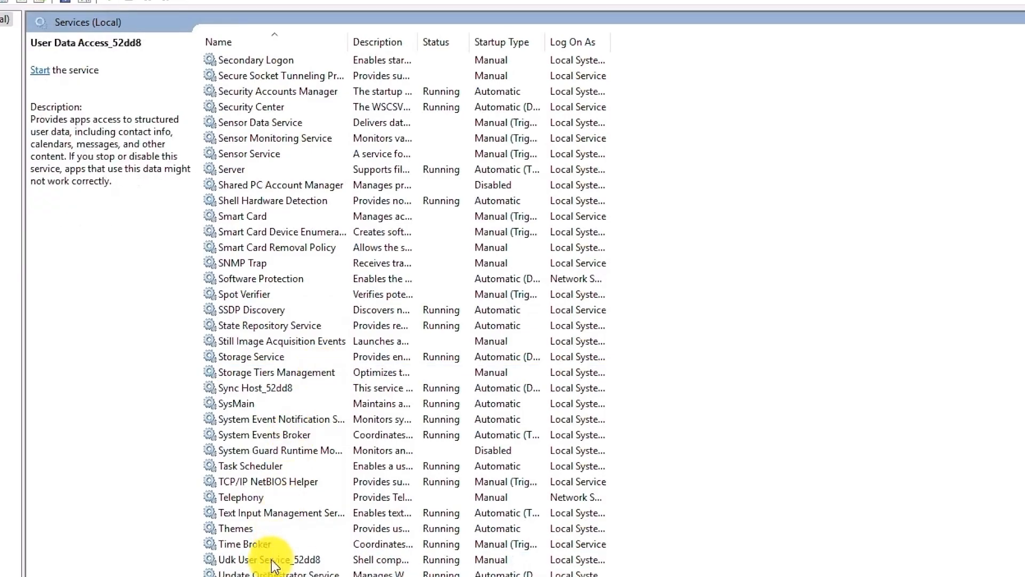
key("Up")
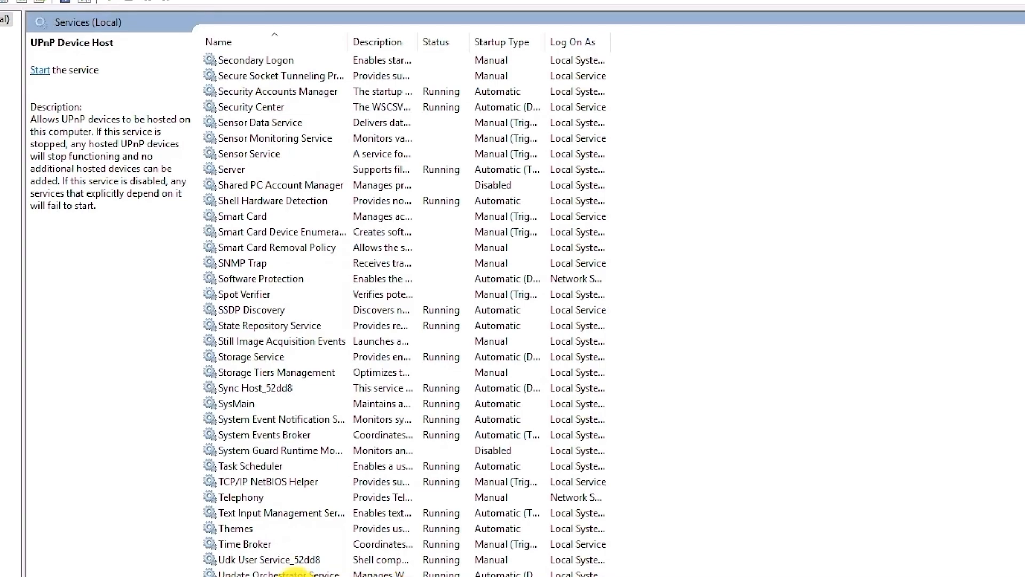
key("Return")
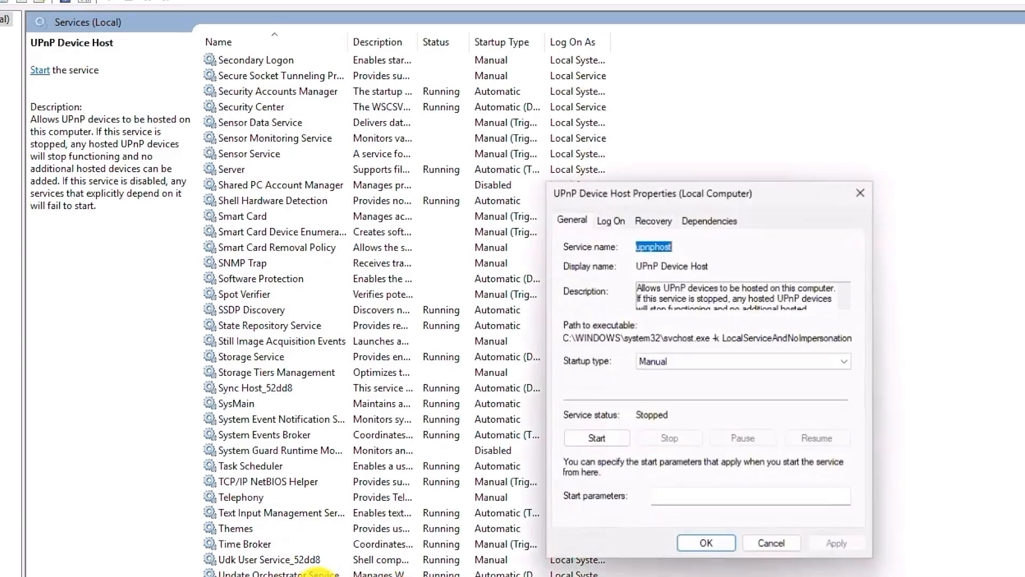
left_click(703, 361)
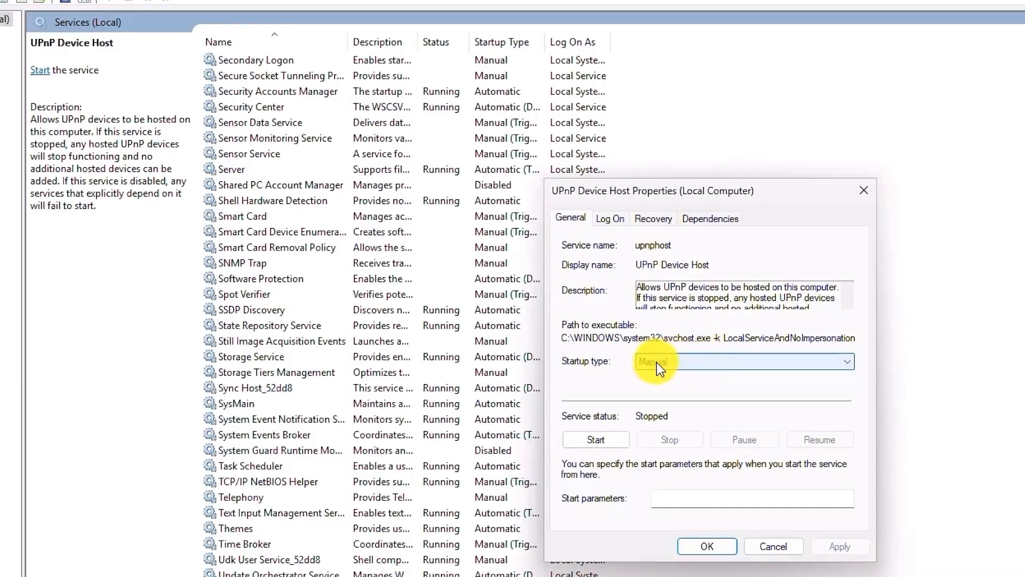
left_click(679, 387)
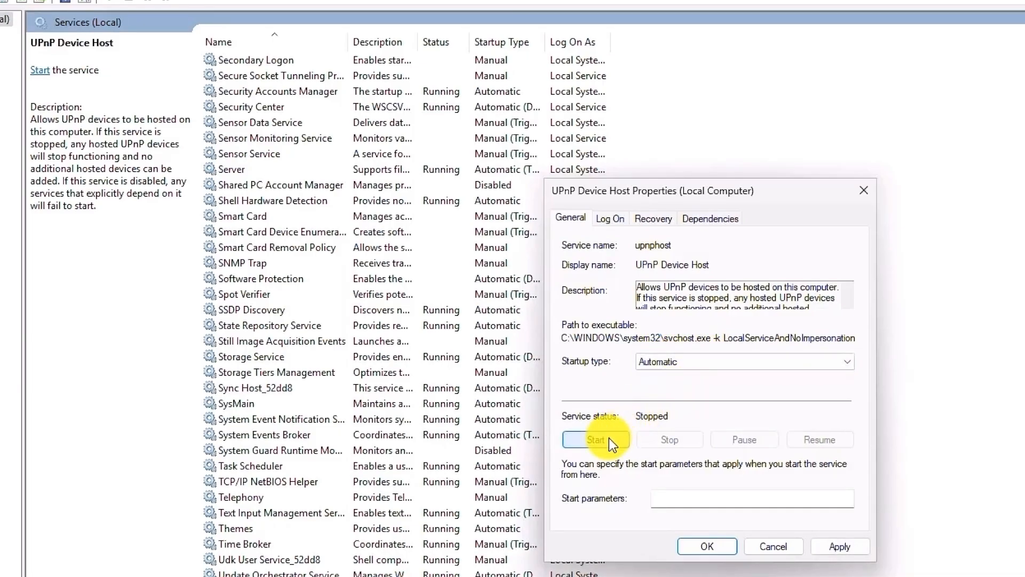
left_click(609, 440)
left_click(852, 547)
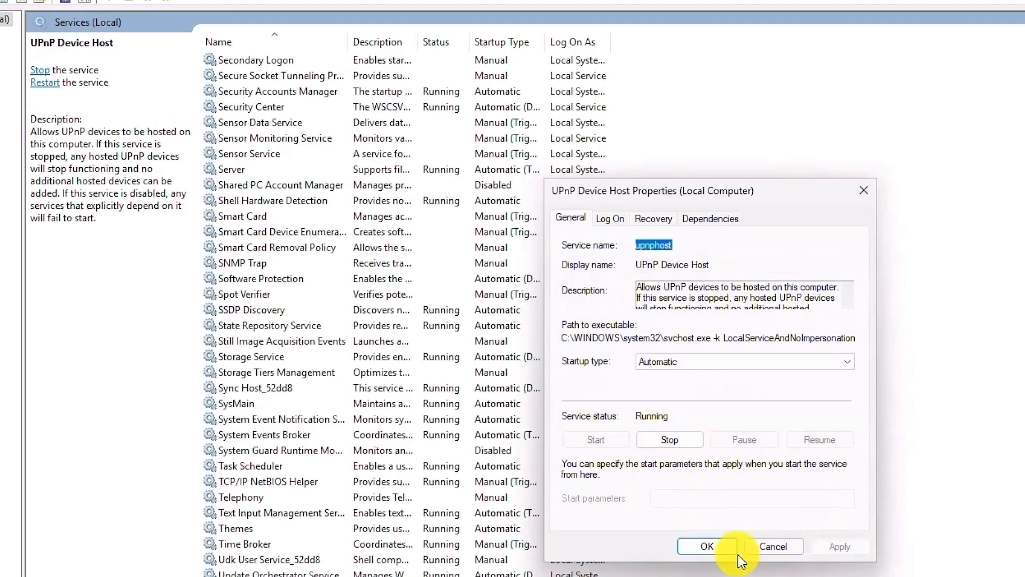
left_click(723, 550)
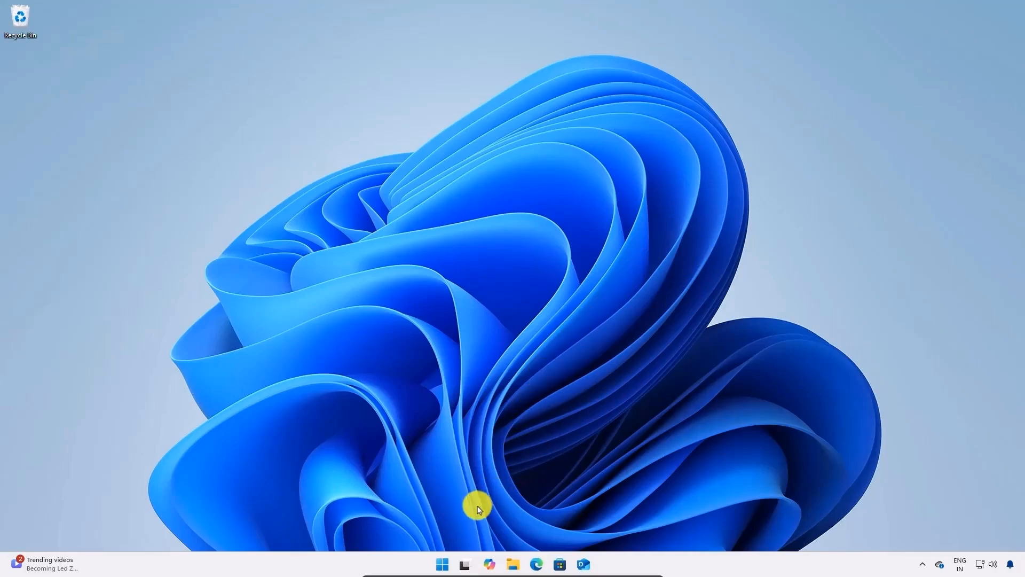
- Restart the PC from the Start menu's power options to apply the network discovery service changes
left_click(441, 562)
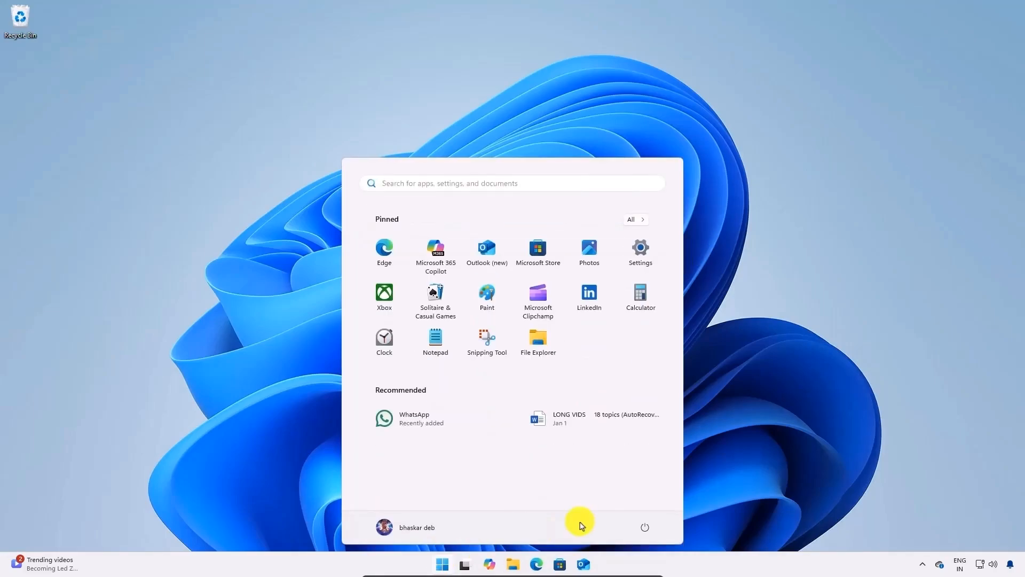
left_click(643, 529)
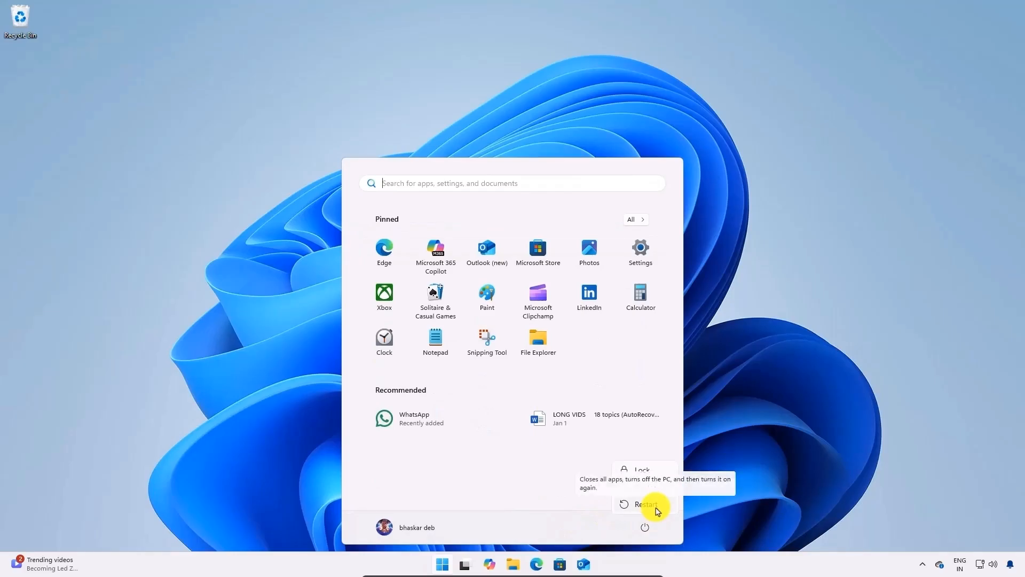
left_click(656, 504)
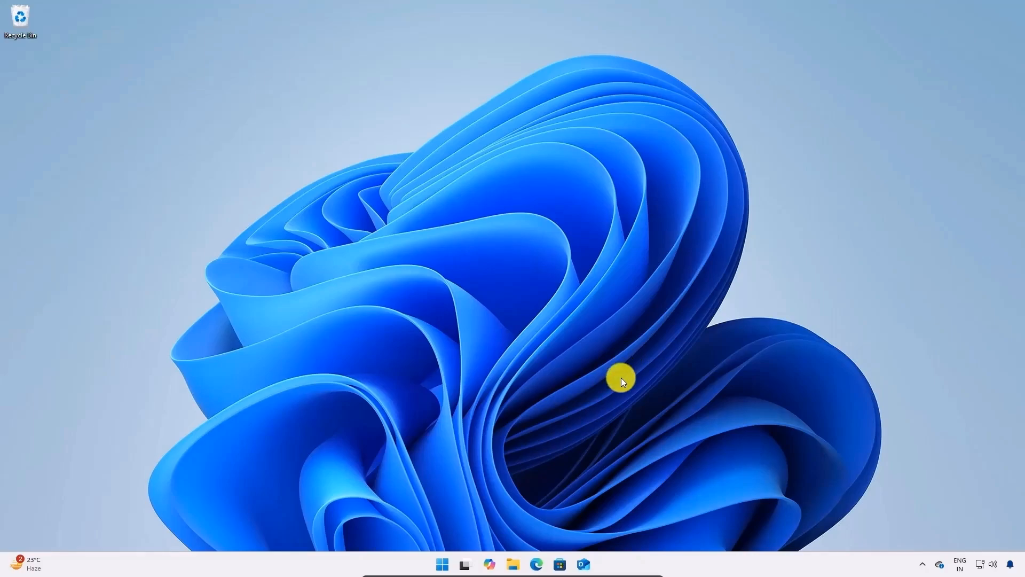
left_click(515, 564)
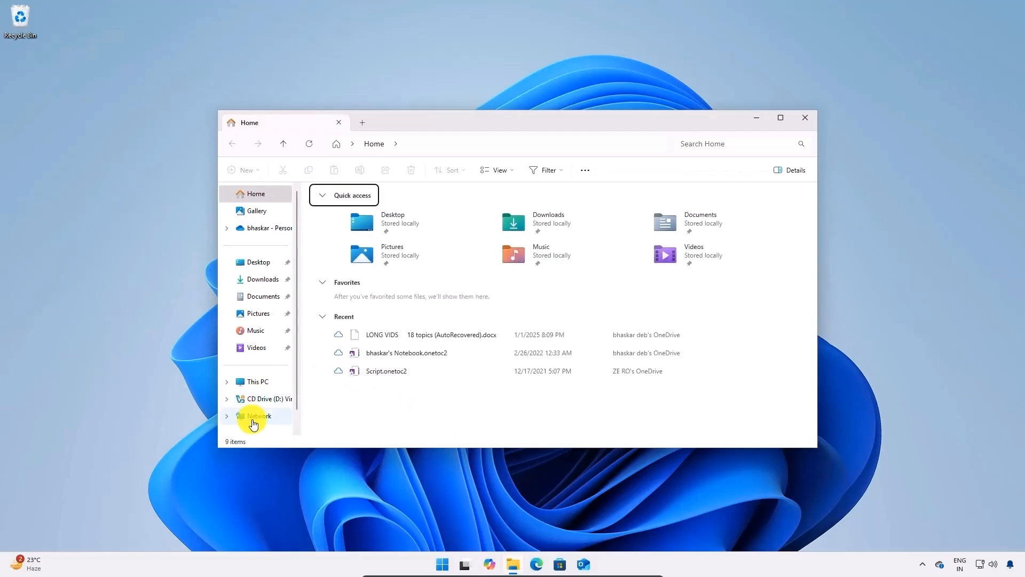
scroll(262, 417, "down", 1)
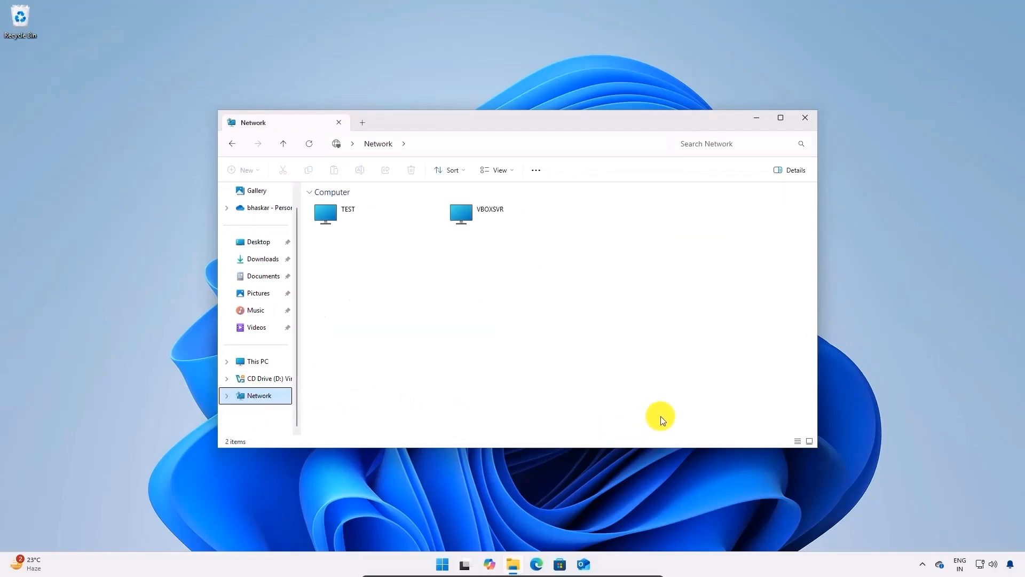
left_click(805, 120)
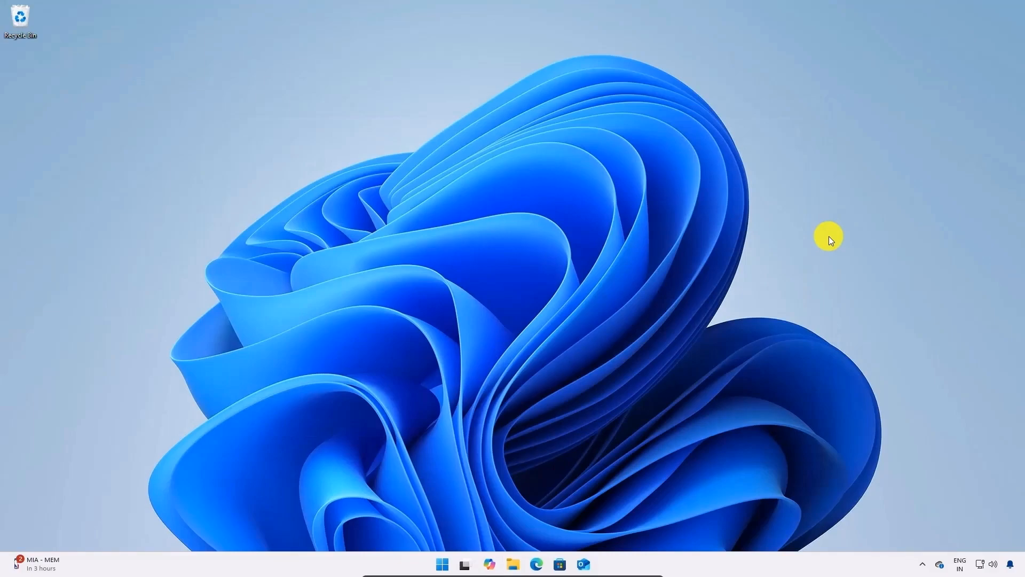